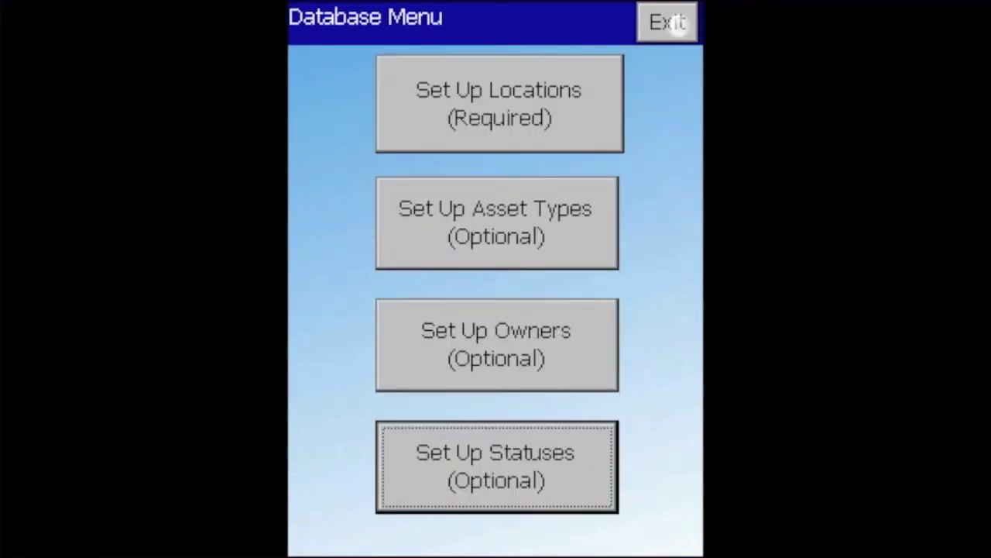
In the location setup form, enter the location name 'Conference Room'.
{"action": "key", "text": "Tab"}
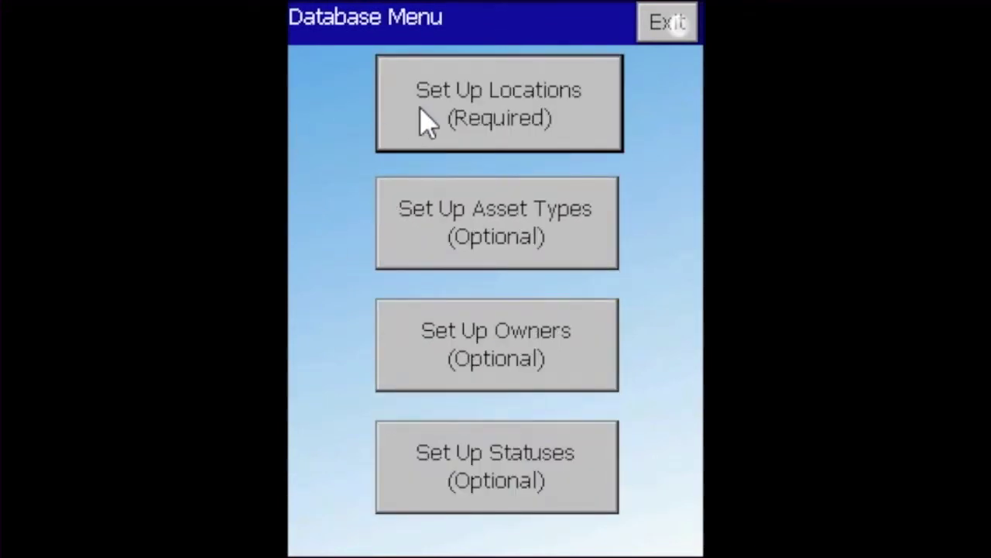
{"action": "left_click", "coordinate": [424, 122]}
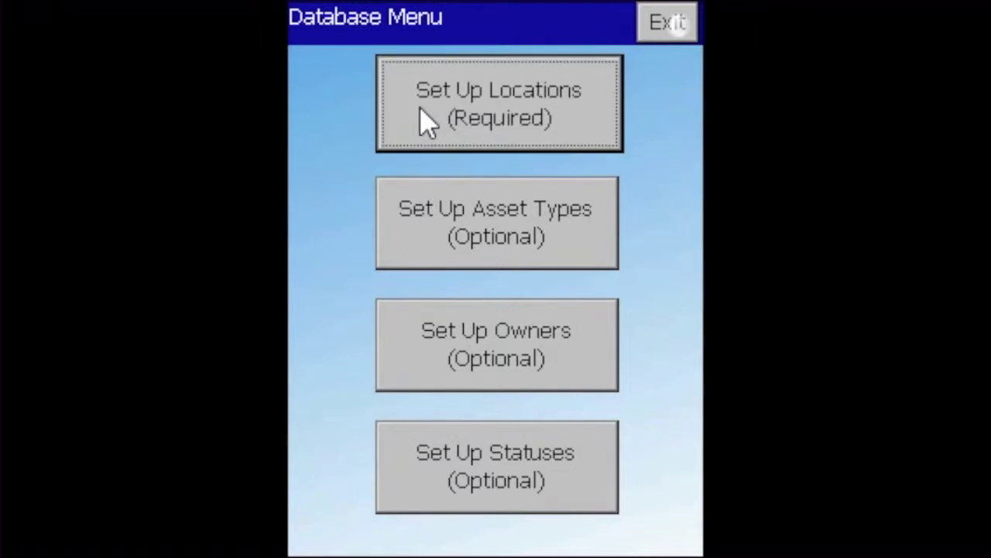
{"action": "left_click", "coordinate": [334, 102]}
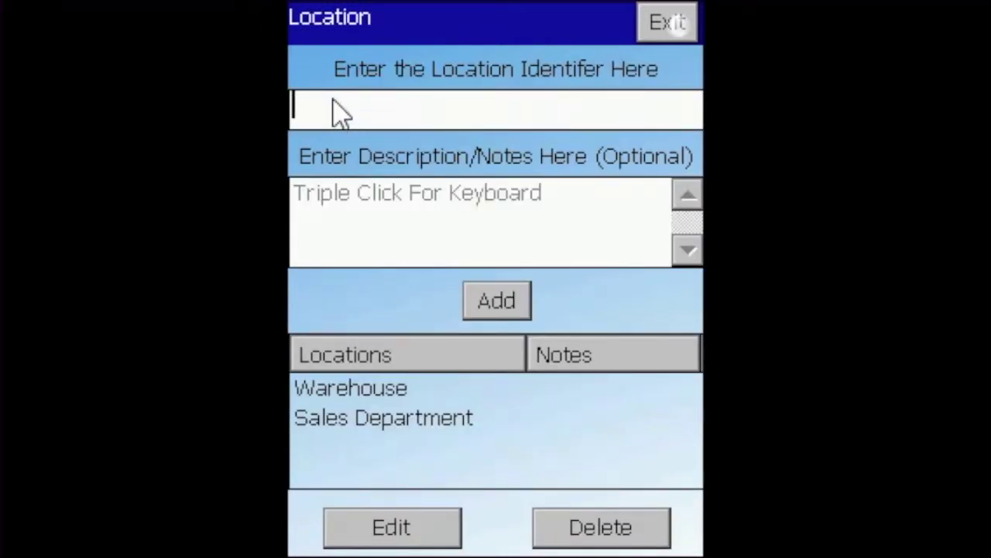
{"action": "triple_click", "coordinate": [333, 101]}
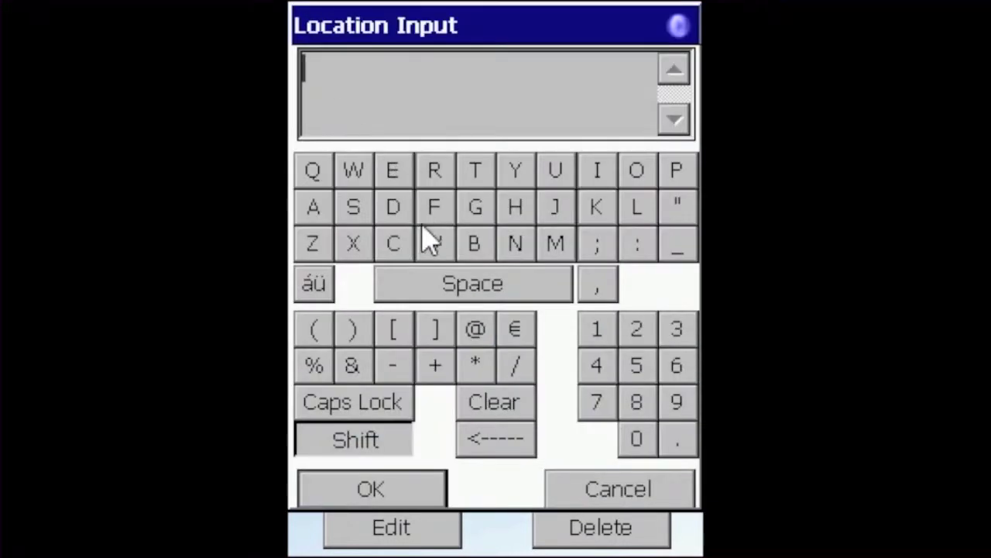
{"action": "left_click", "coordinate": [393, 244]}
{"action": "left_click", "coordinate": [637, 171]}
{"action": "left_click", "coordinate": [514, 244]}
{"action": "left_click", "coordinate": [435, 208]}
{"action": "left_click", "coordinate": [393, 171]}
{"action": "left_click", "coordinate": [434, 170]}
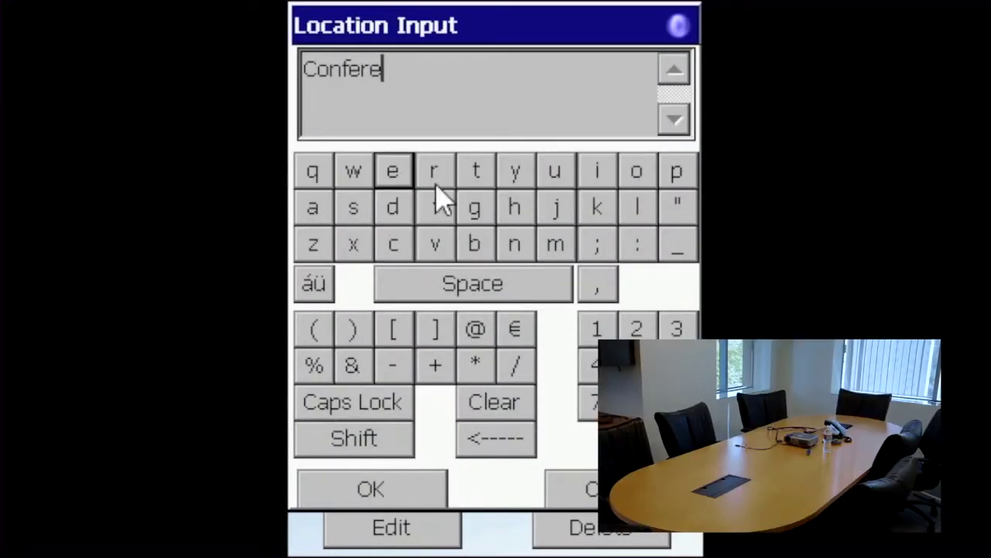
{"action": "left_click", "coordinate": [513, 244]}
{"action": "left_click", "coordinate": [393, 244]}
{"action": "left_click", "coordinate": [473, 283]}
{"action": "left_click", "coordinate": [354, 438]}
{"action": "left_click", "coordinate": [434, 170]}
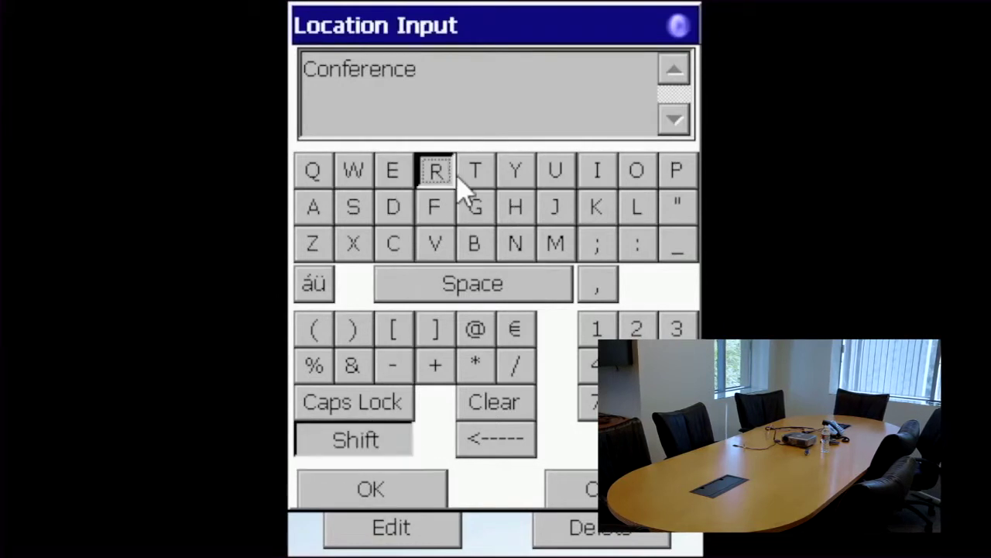
{"action": "left_click", "coordinate": [637, 170]}
{"action": "left_click", "coordinate": [555, 244]}
{"action": "left_click", "coordinate": [419, 489]}
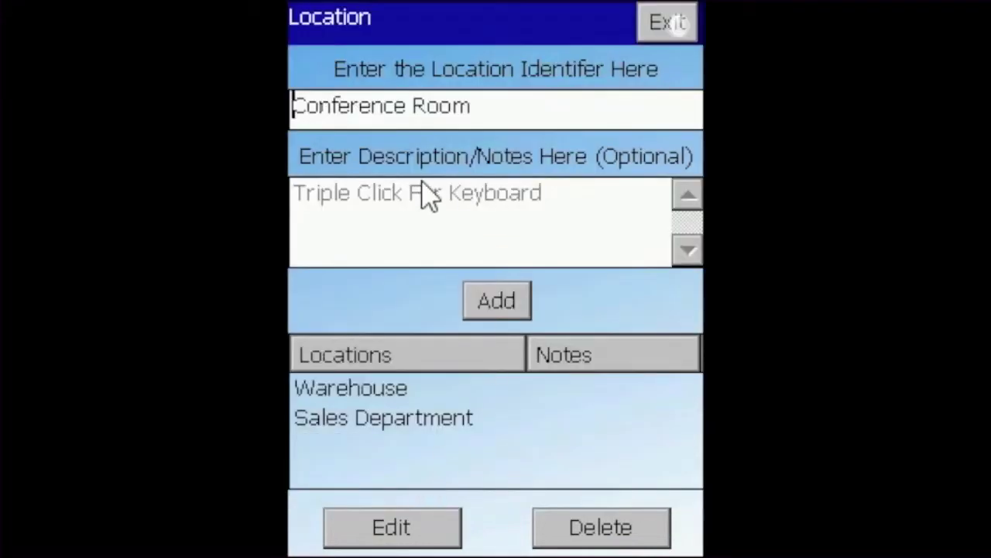
Give it the note '2nd Floor', add the location, and return to the menu.
{"action": "triple_click", "coordinate": [424, 206]}
{"action": "left_click", "coordinate": [636, 329]}
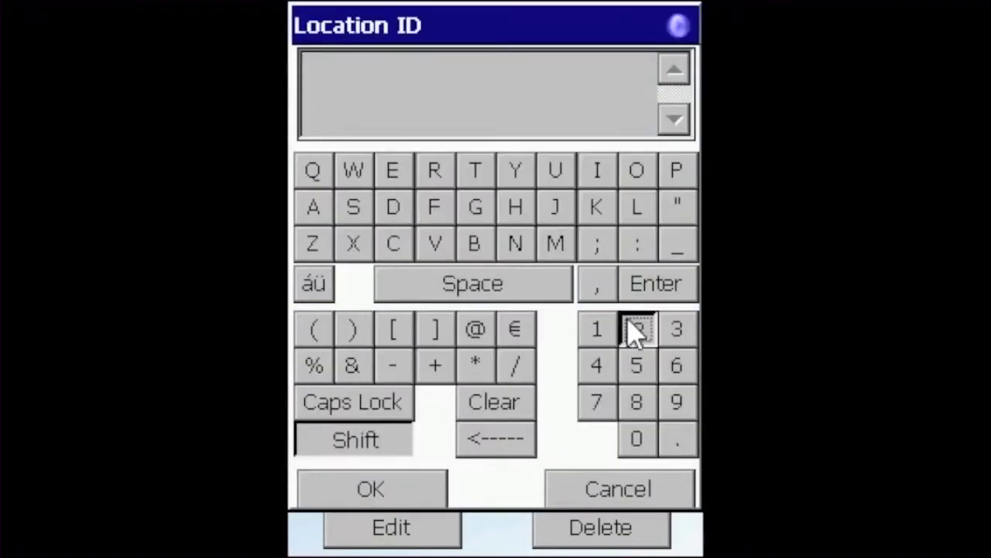
{"action": "left_click", "coordinate": [514, 244]}
{"action": "left_click", "coordinate": [393, 206]}
{"action": "left_click", "coordinate": [473, 284]}
{"action": "left_click", "coordinate": [354, 438]}
{"action": "left_click", "coordinate": [436, 207]}
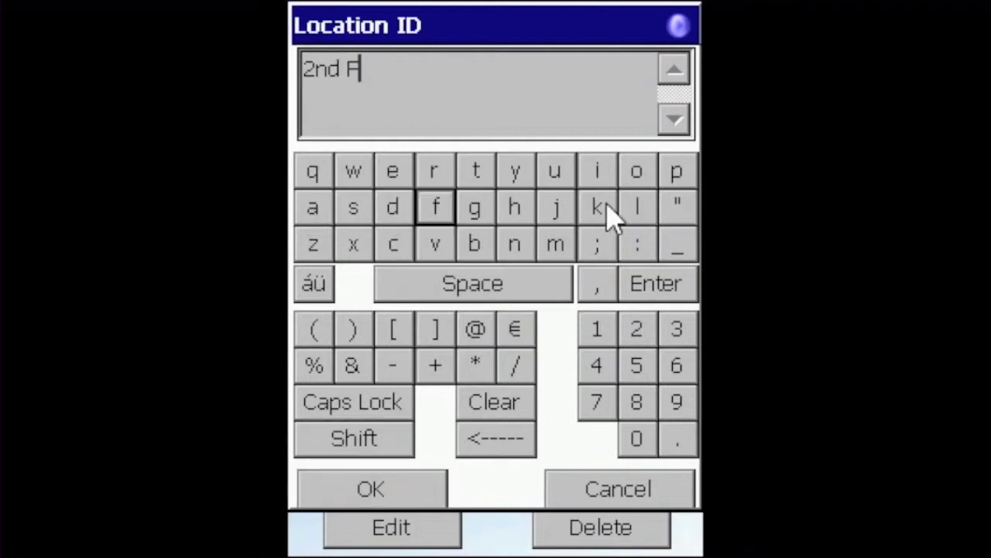
{"action": "left_click", "coordinate": [637, 207]}
{"action": "double_click", "coordinate": [636, 172]}
{"action": "left_click", "coordinate": [434, 172]}
{"action": "left_click", "coordinate": [410, 489]}
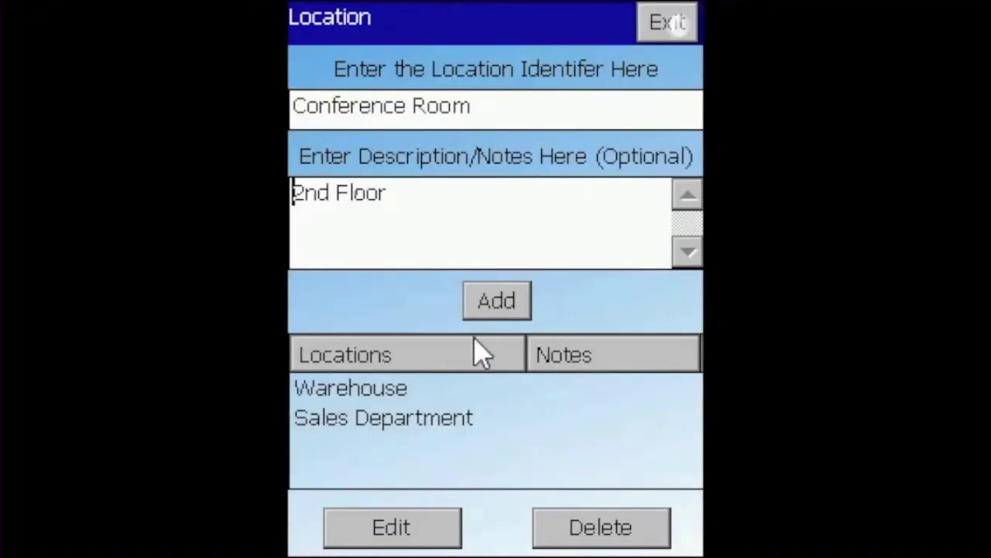
{"action": "left_click", "coordinate": [496, 302]}
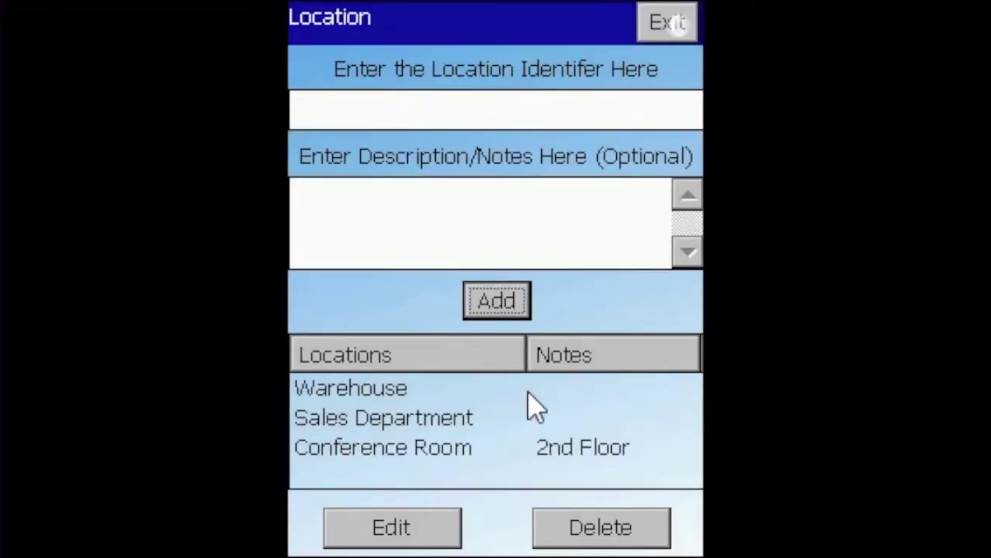
{"action": "left_click", "coordinate": [666, 31]}
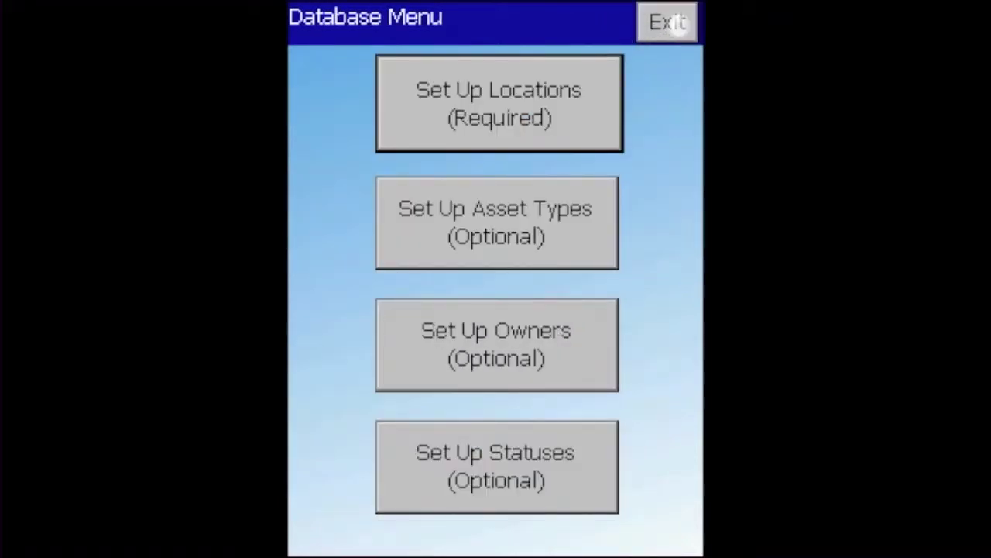
In the asset type setup form, enter the asset type name 'Printer'.
{"action": "key", "text": "Tab"}
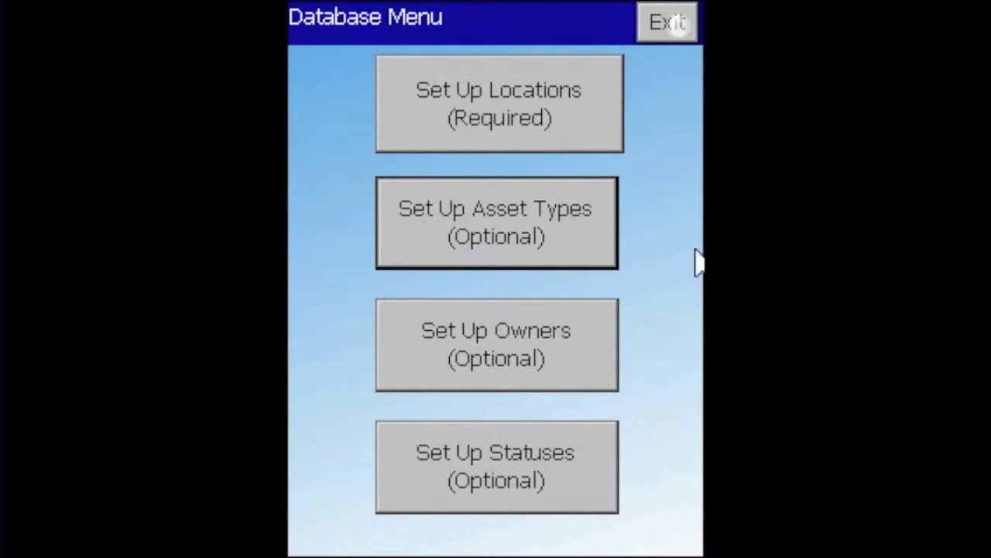
{"action": "left_click", "coordinate": [581, 231]}
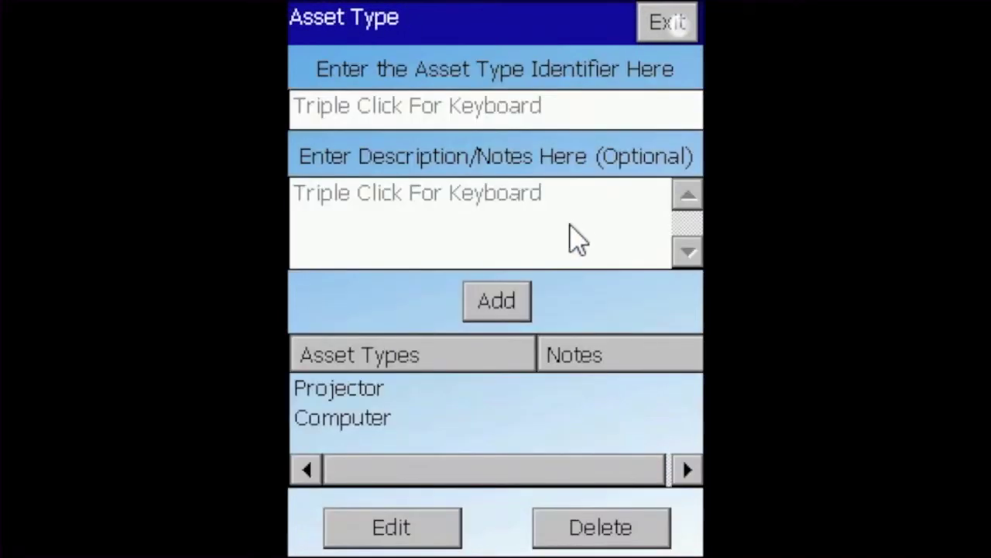
{"action": "left_click", "coordinate": [368, 118]}
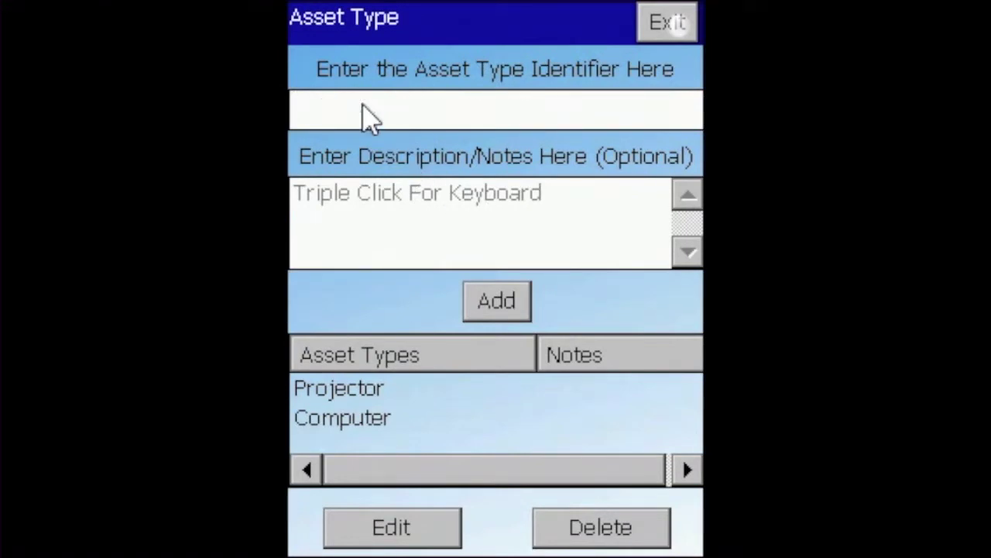
{"action": "triple_click", "coordinate": [369, 118]}
{"action": "left_click", "coordinate": [677, 170]}
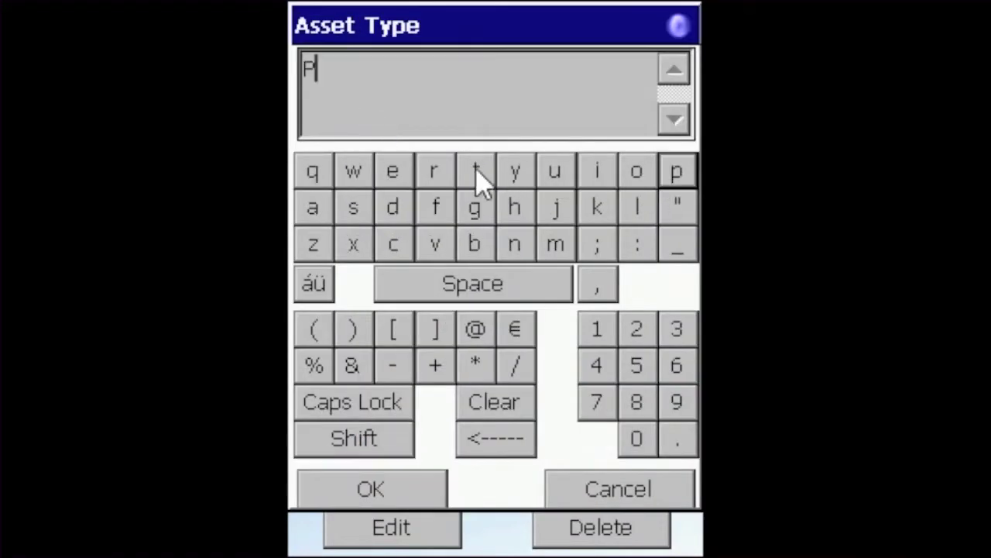
{"action": "left_click", "coordinate": [433, 170]}
{"action": "left_click", "coordinate": [603, 178]}
{"action": "left_click", "coordinate": [515, 243]}
{"action": "left_click", "coordinate": [476, 170]}
{"action": "left_click", "coordinate": [393, 171]}
{"action": "left_click", "coordinate": [434, 170]}
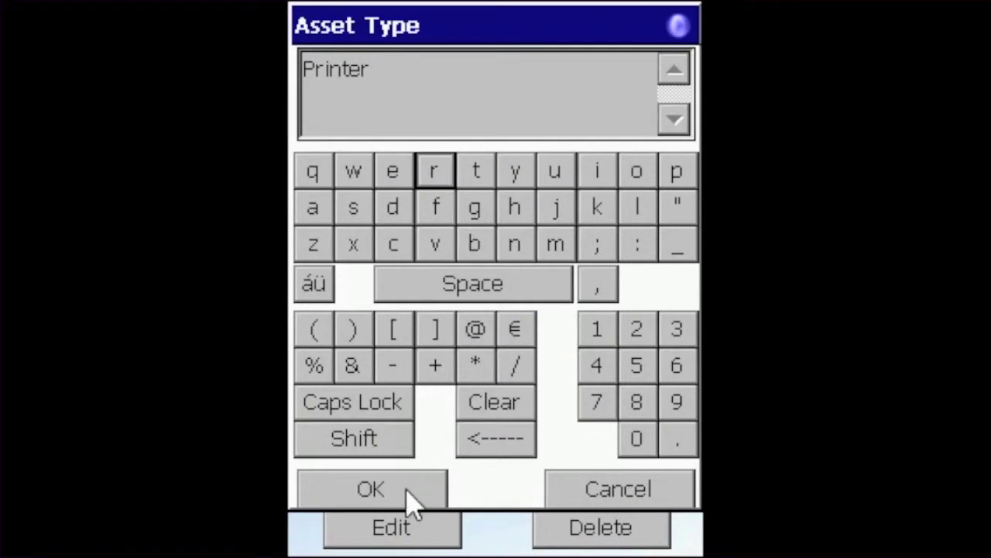
{"action": "left_click", "coordinate": [414, 495]}
Give it the note 'HP LaserJet', add the asset type, and return to the menu.
{"action": "left_click", "coordinate": [398, 201]}
{"action": "triple_click", "coordinate": [398, 201]}
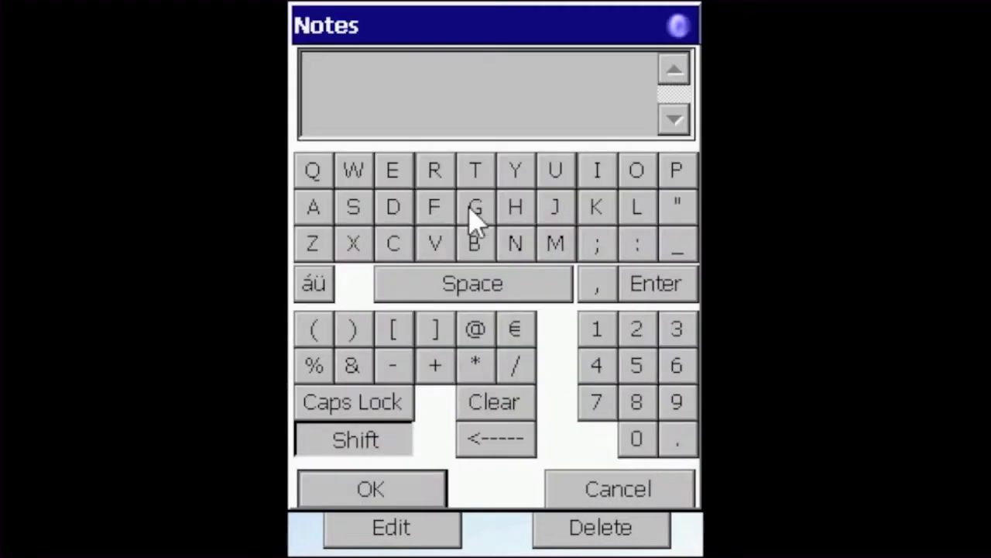
{"action": "left_click", "coordinate": [514, 206]}
{"action": "left_click", "coordinate": [391, 436]}
{"action": "left_click", "coordinate": [676, 171]}
{"action": "left_click", "coordinate": [503, 287]}
{"action": "left_click", "coordinate": [354, 438]}
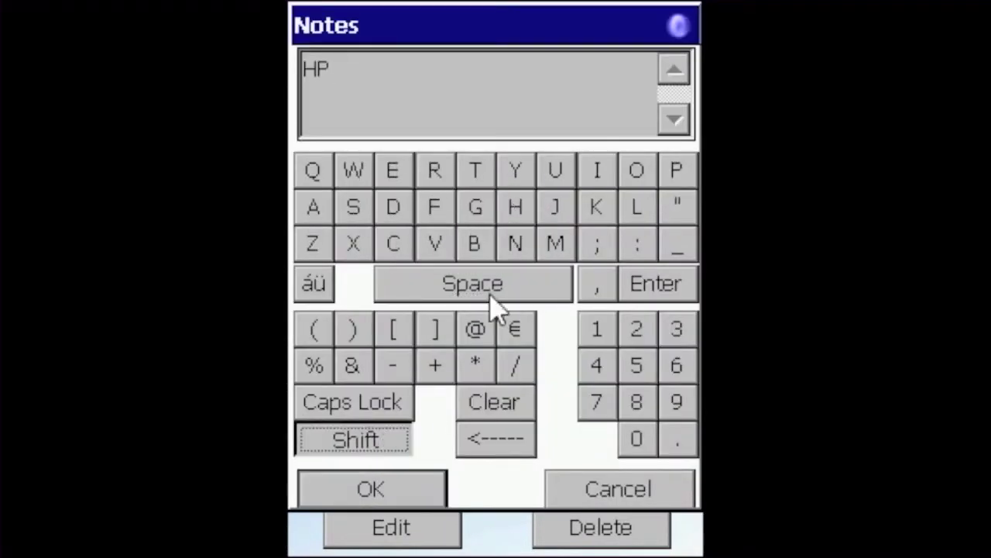
{"action": "left_click", "coordinate": [637, 207]}
{"action": "left_click", "coordinate": [313, 207]}
{"action": "left_click", "coordinate": [353, 207]}
{"action": "left_click", "coordinate": [393, 170]}
{"action": "left_click", "coordinate": [433, 170]}
{"action": "left_click", "coordinate": [354, 437]}
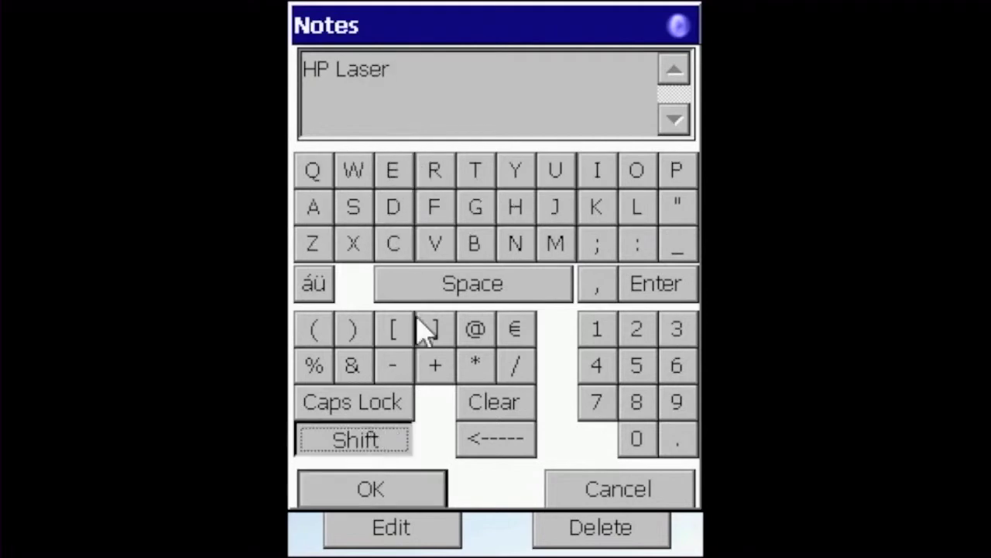
{"action": "left_click", "coordinate": [555, 206]}
{"action": "left_click", "coordinate": [393, 171]}
{"action": "left_click", "coordinate": [475, 171]}
{"action": "left_click", "coordinate": [402, 495]}
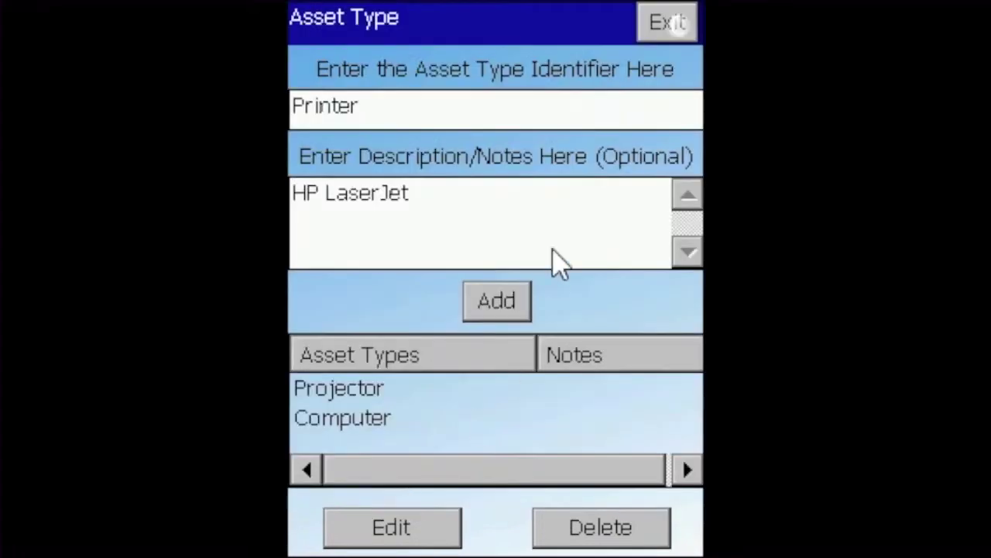
{"action": "left_click", "coordinate": [508, 296]}
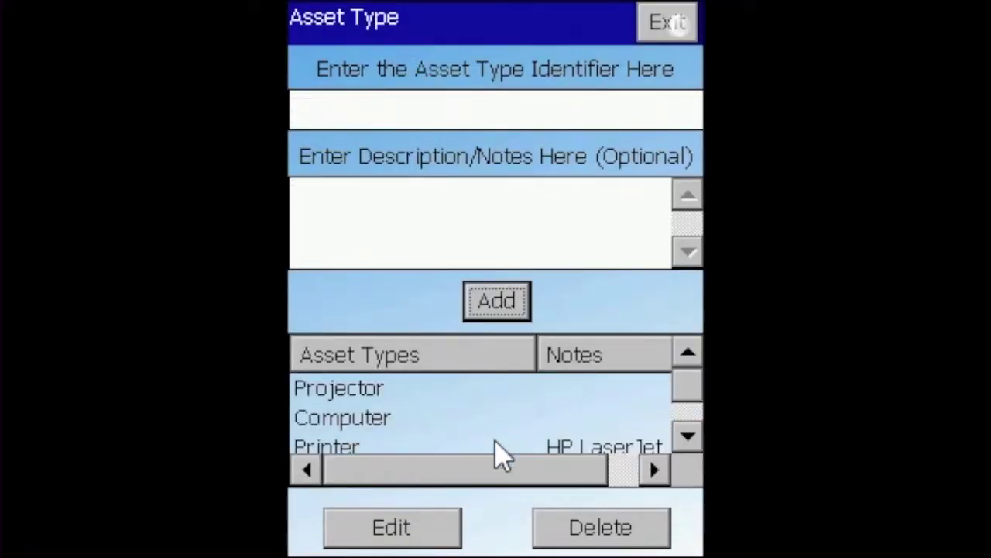
{"action": "left_click", "coordinate": [665, 27]}
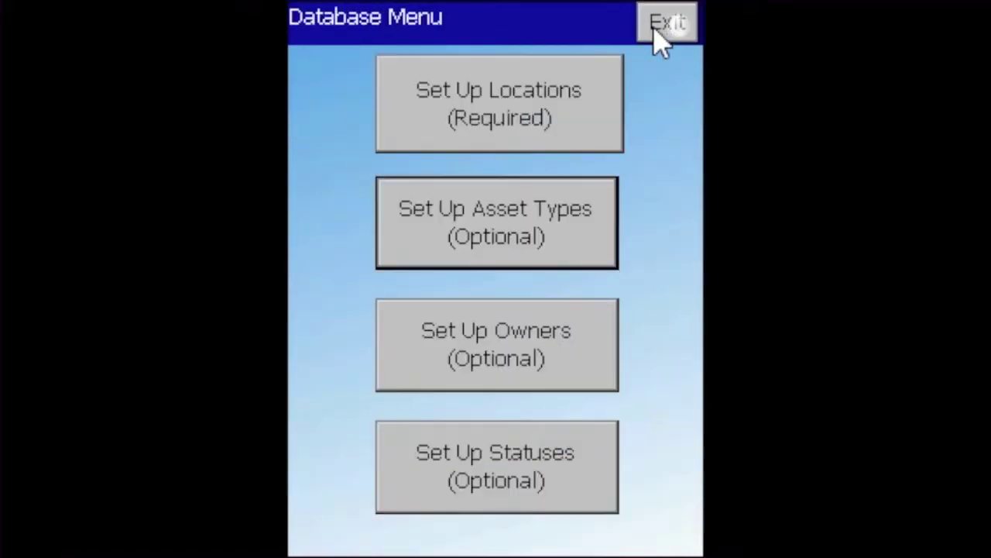
Add the owner 'Denise' to the owners list and return to the Database Menu.
{"action": "key", "text": "Tab"}
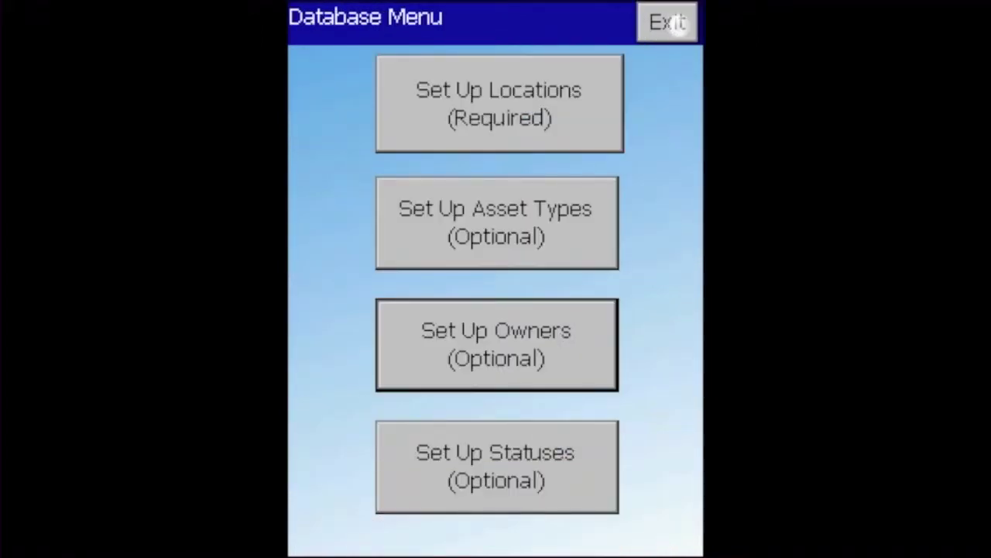
{"action": "left_click", "coordinate": [579, 368]}
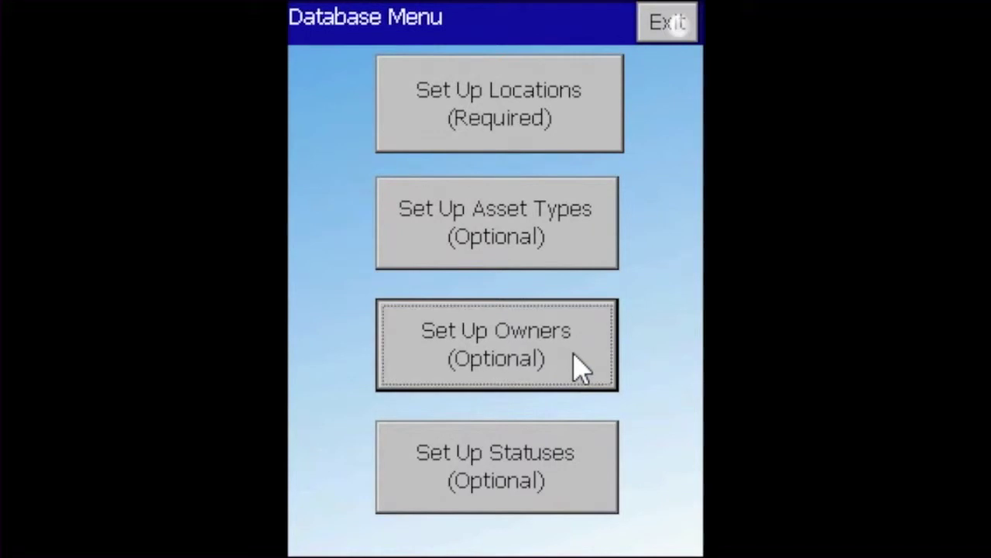
{"action": "triple_click", "coordinate": [329, 124]}
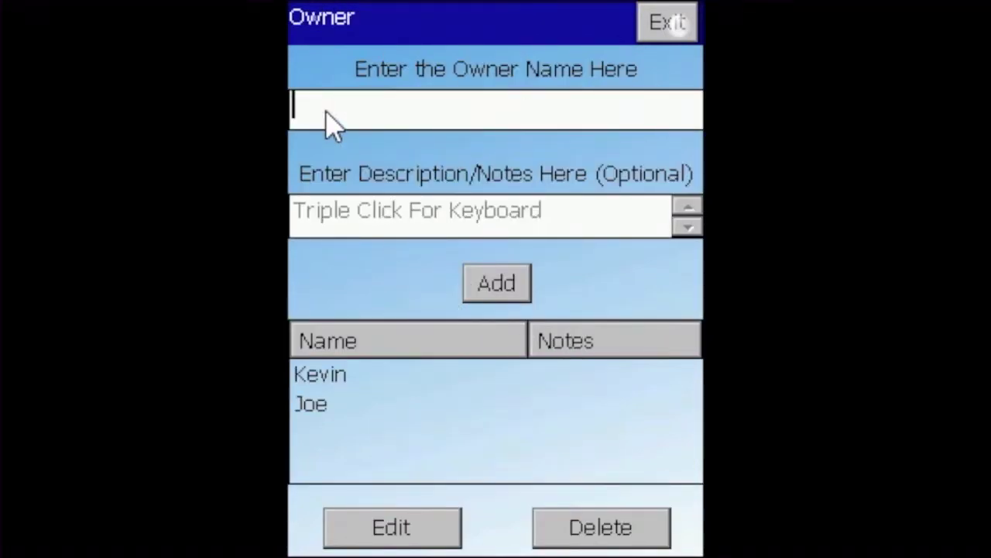
{"action": "left_click", "coordinate": [392, 207]}
{"action": "left_click", "coordinate": [393, 170]}
{"action": "left_click", "coordinate": [515, 245]}
{"action": "left_click", "coordinate": [597, 170]}
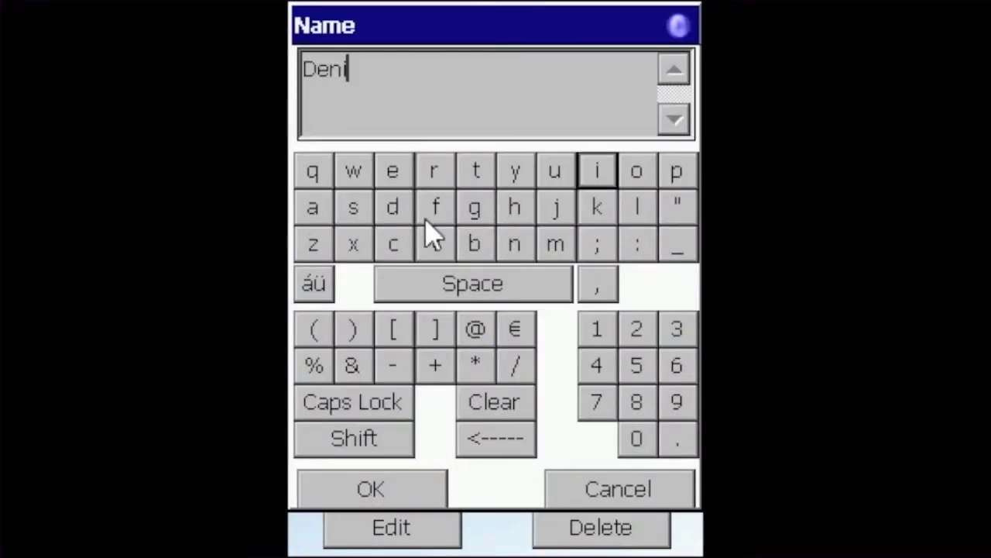
{"action": "left_click", "coordinate": [353, 207]}
{"action": "left_click", "coordinate": [392, 170]}
{"action": "left_click", "coordinate": [411, 489]}
{"action": "left_click", "coordinate": [502, 291]}
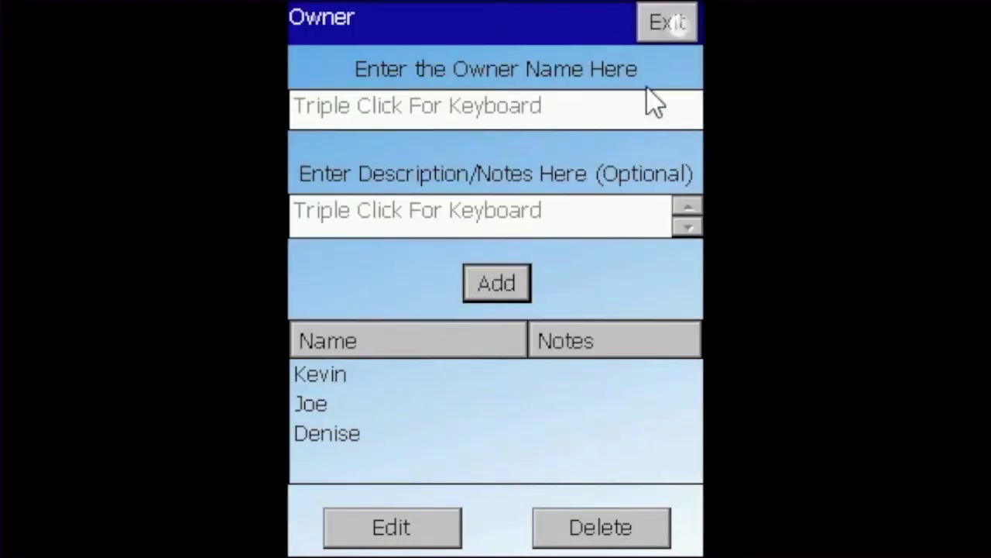
{"action": "left_click", "coordinate": [668, 25]}
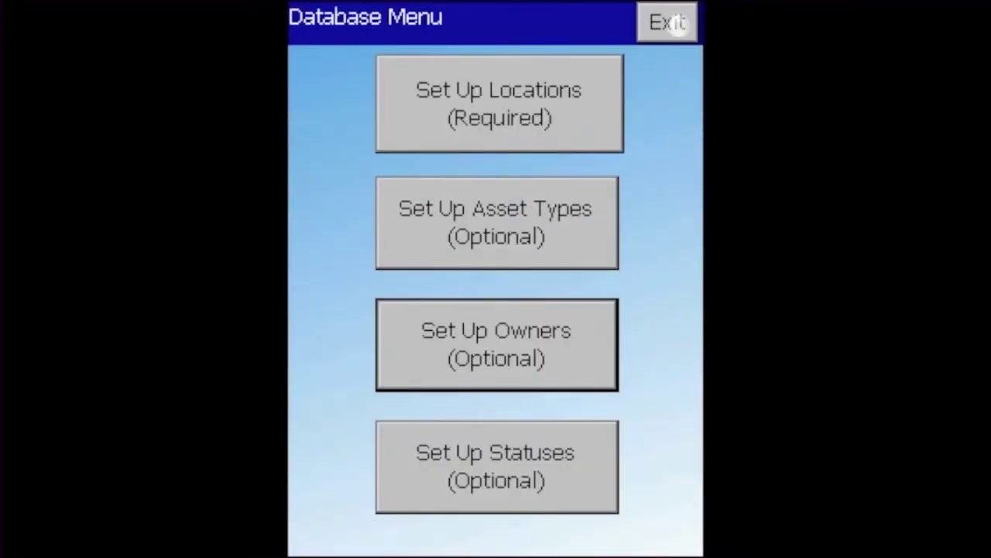
Create the status 'Needs Repair' in the status setup form and leave the status screen.
{"action": "key", "text": "Tab"}
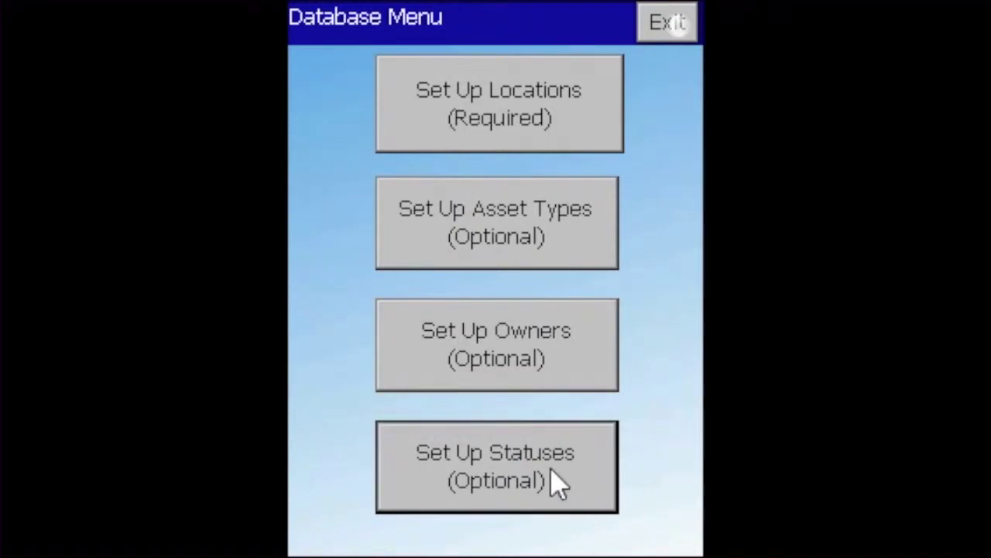
{"action": "left_click", "coordinate": [562, 480]}
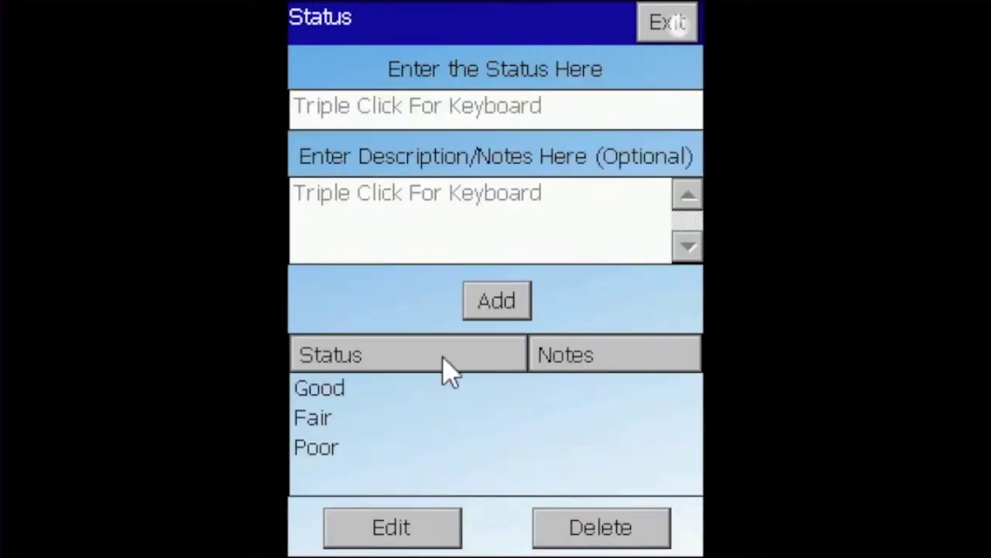
{"action": "left_click", "coordinate": [323, 114]}
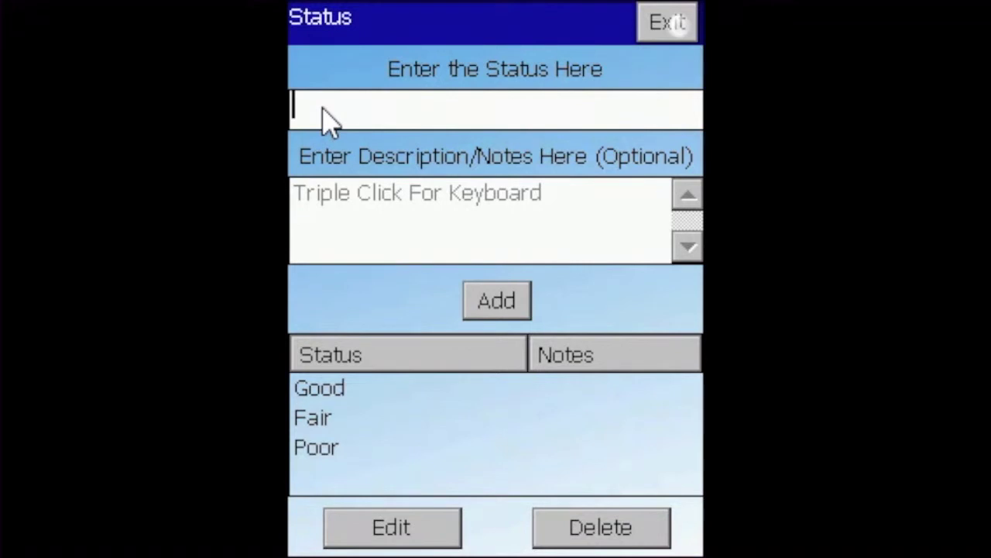
{"action": "left_click", "coordinate": [329, 117]}
{"action": "left_click", "coordinate": [514, 244]}
{"action": "double_click", "coordinate": [393, 170]}
{"action": "left_click", "coordinate": [393, 207]}
{"action": "left_click", "coordinate": [354, 207]}
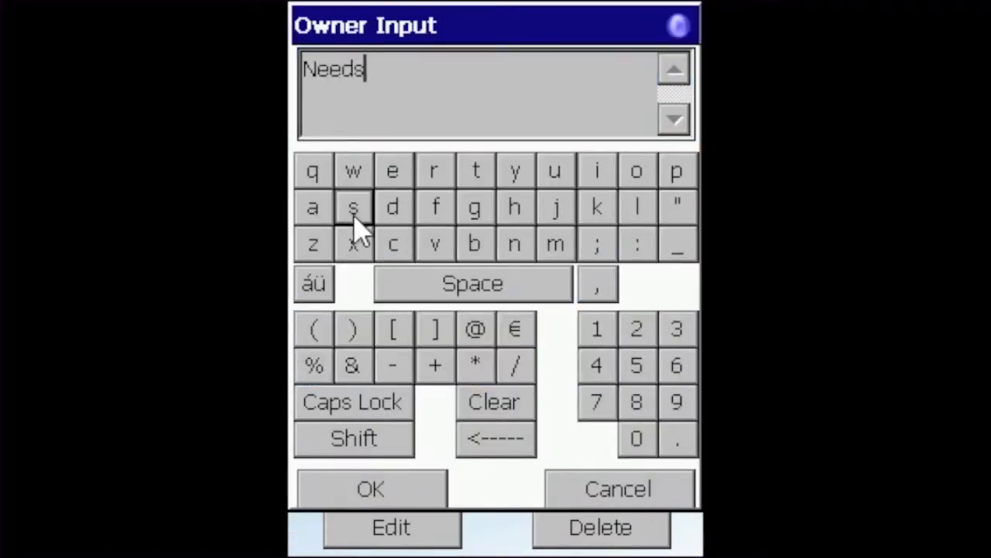
{"action": "left_click", "coordinate": [472, 283]}
{"action": "left_click", "coordinate": [354, 438]}
{"action": "left_click", "coordinate": [434, 170]}
{"action": "left_click", "coordinate": [393, 170]}
{"action": "left_click", "coordinate": [676, 170]}
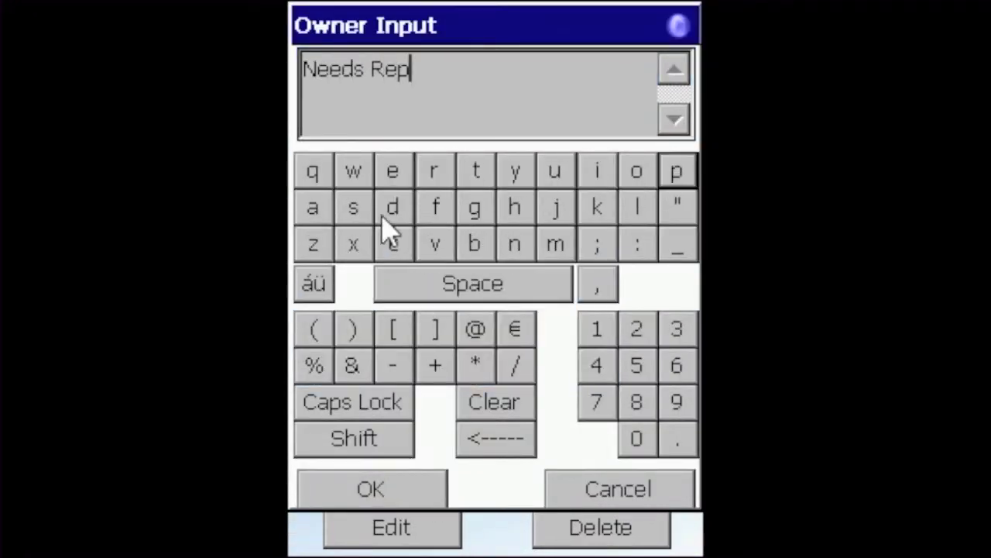
{"action": "left_click", "coordinate": [312, 207]}
{"action": "left_click", "coordinate": [598, 171]}
{"action": "left_click", "coordinate": [432, 172]}
{"action": "left_click", "coordinate": [427, 492]}
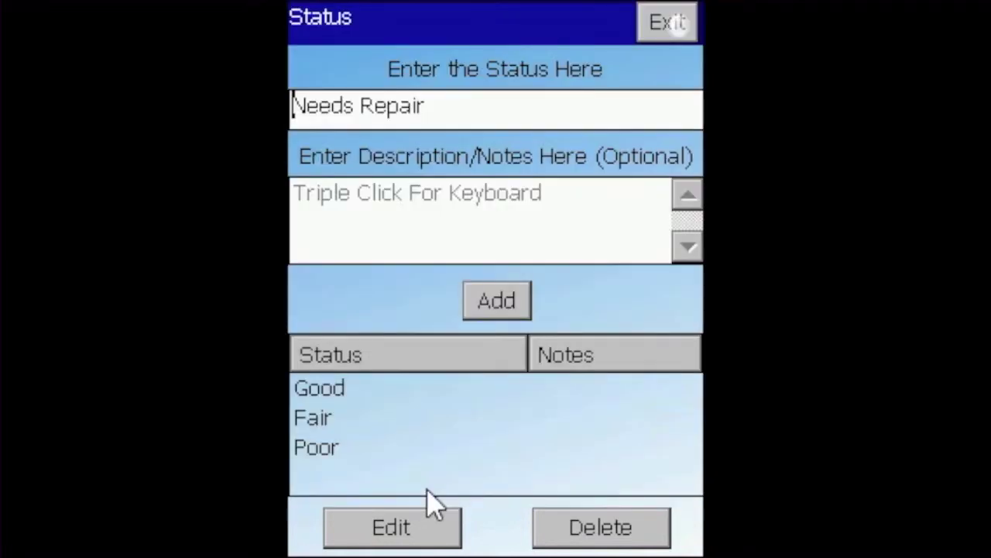
{"action": "left_click", "coordinate": [498, 306]}
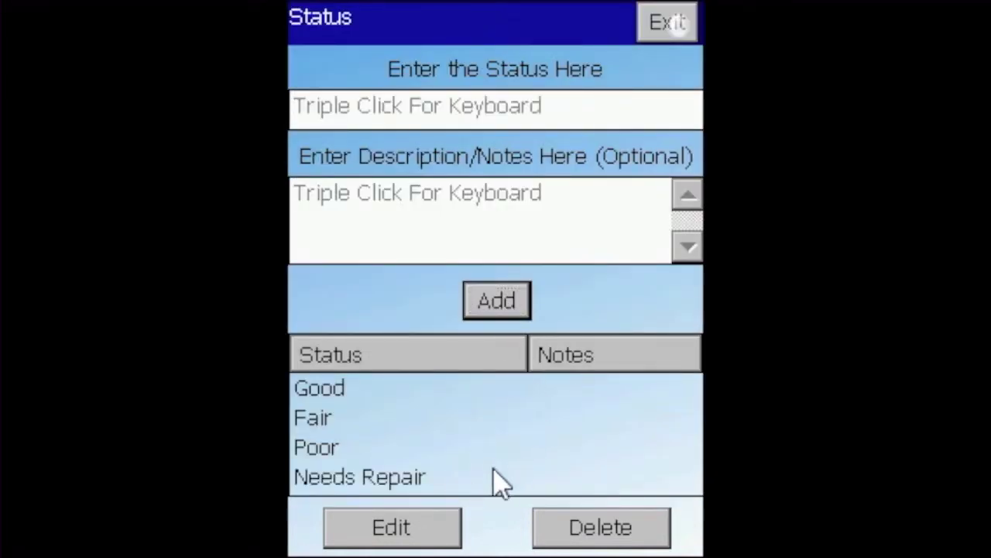
{"action": "left_click", "coordinate": [671, 31]}
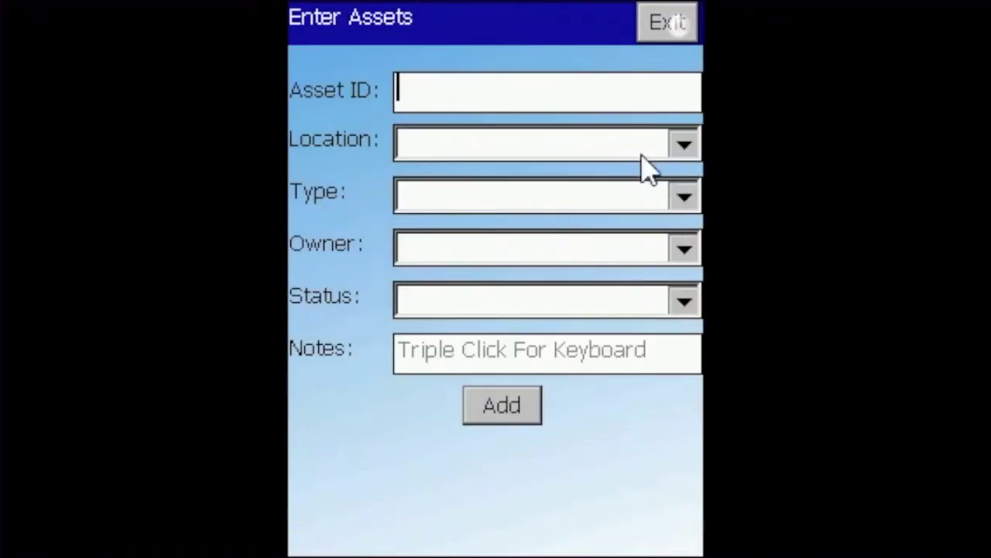
{"action": "left_click", "coordinate": [604, 108]}
{"action": "type", "text": "072310010581"}
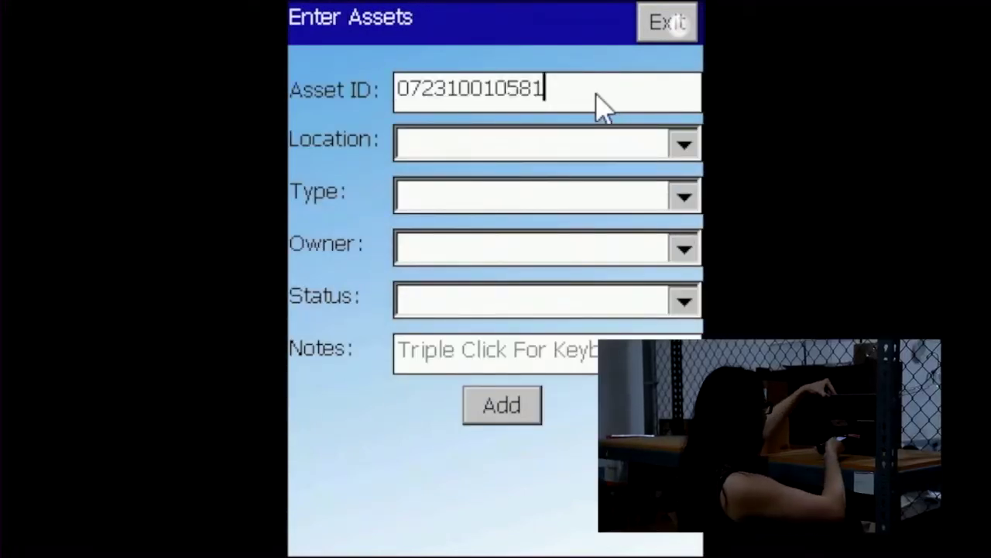
{"action": "left_click", "coordinate": [682, 145]}
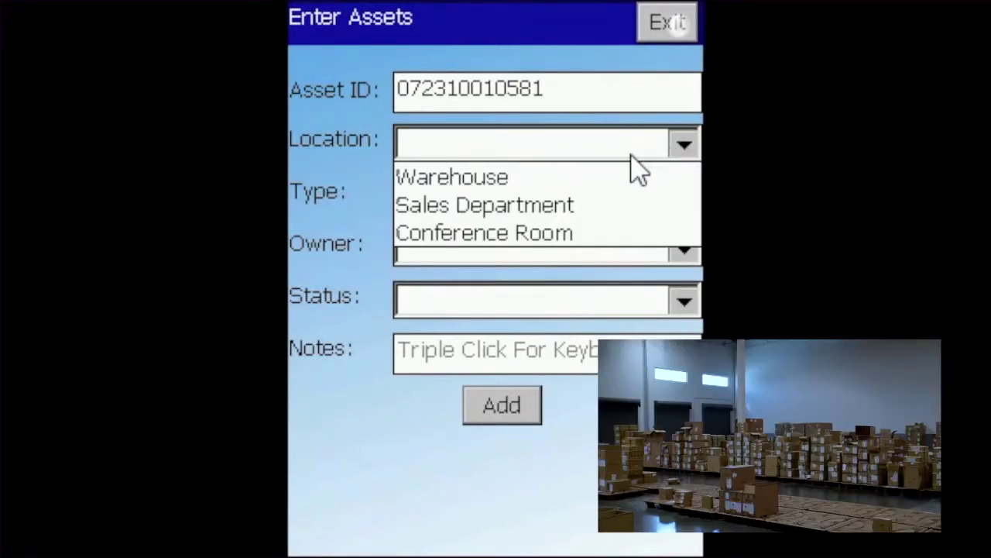
{"action": "left_click", "coordinate": [545, 183]}
{"action": "left_click", "coordinate": [684, 196]}
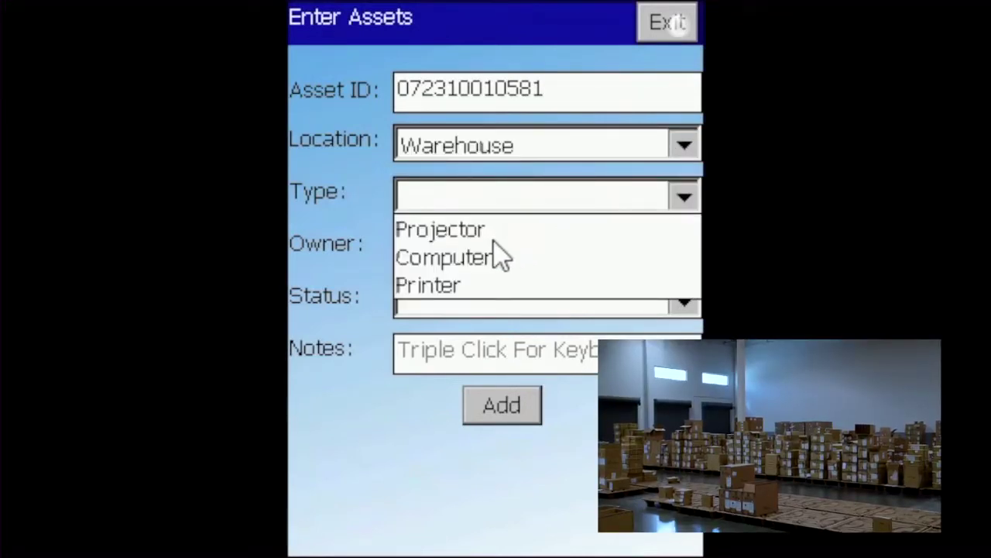
{"action": "left_click", "coordinate": [512, 263]}
{"action": "left_click", "coordinate": [688, 246]}
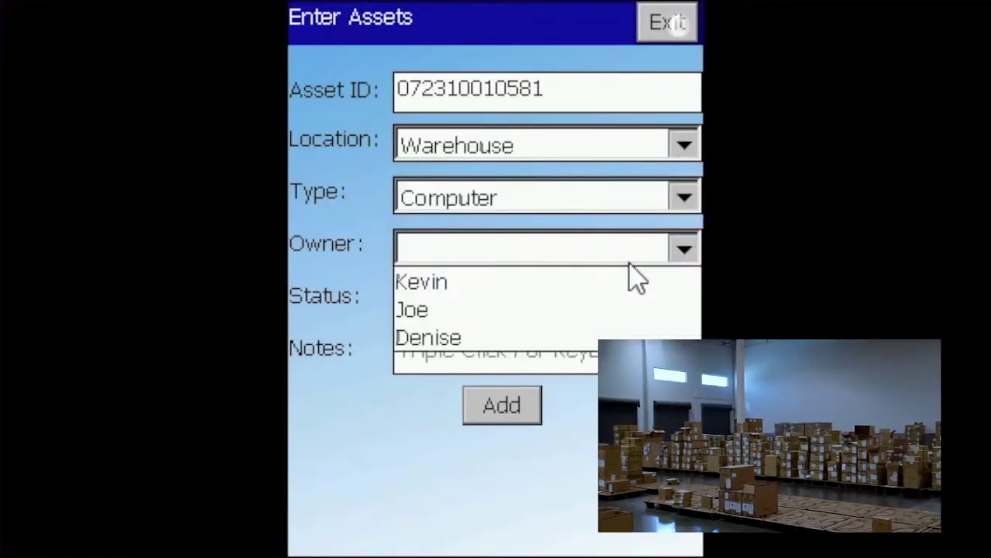
{"action": "left_click", "coordinate": [459, 283]}
{"action": "left_click", "coordinate": [678, 306]}
{"action": "left_click", "coordinate": [440, 336]}
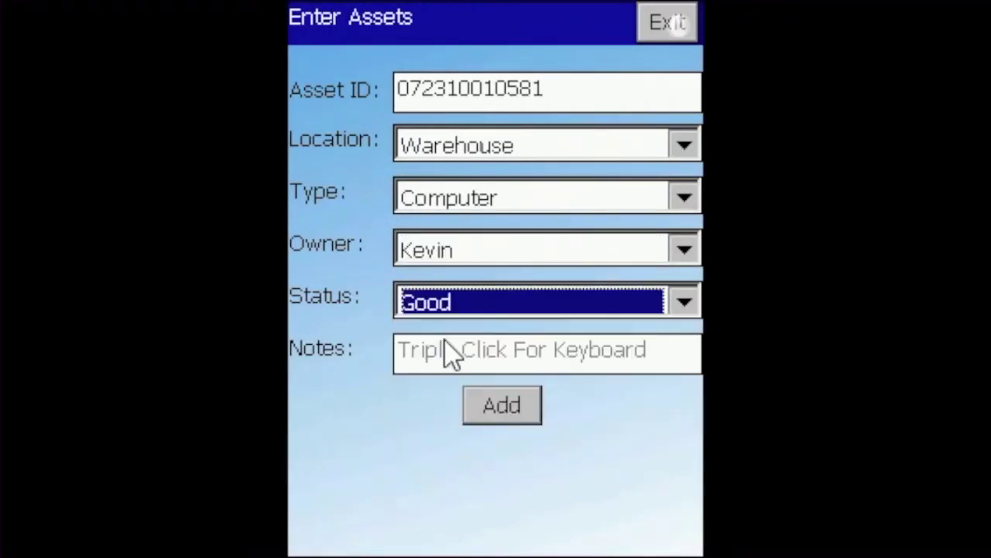
Add the note 'ASUS Laptop' and save the asset to the database.
{"action": "left_click", "coordinate": [461, 358]}
{"action": "left_click", "coordinate": [370, 438]}
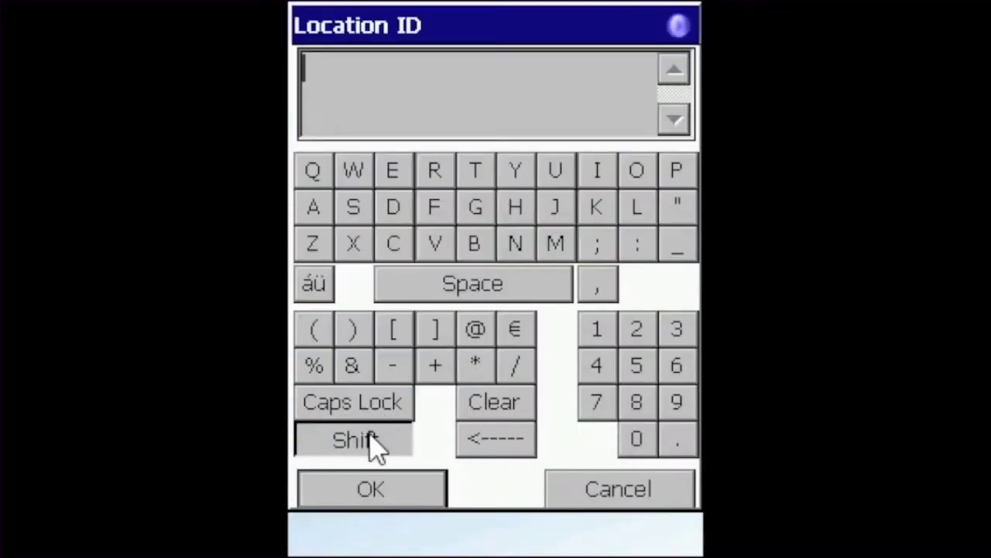
{"action": "left_click", "coordinate": [369, 404]}
{"action": "left_click", "coordinate": [316, 210]}
{"action": "left_click", "coordinate": [345, 214]}
{"action": "left_click", "coordinate": [555, 180]}
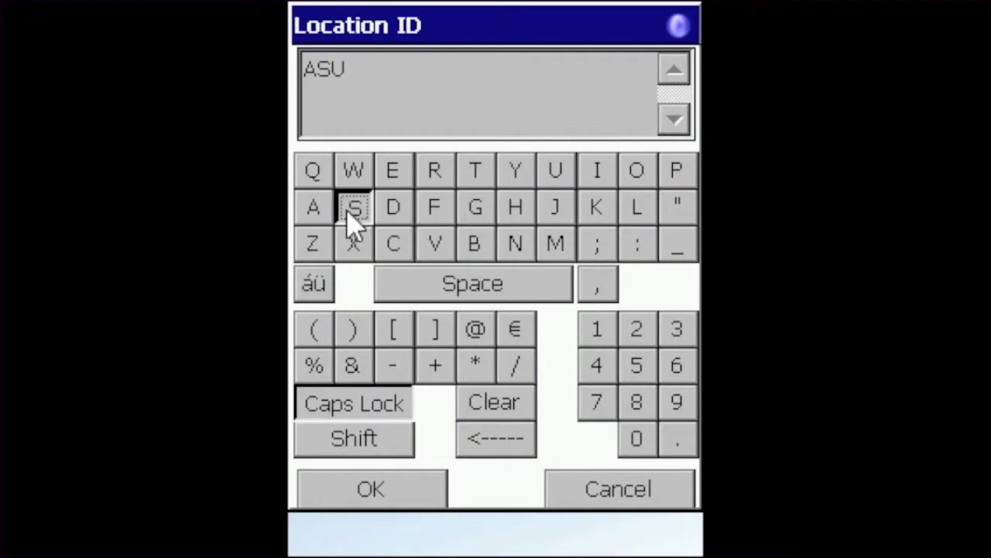
{"action": "left_click", "coordinate": [350, 217]}
{"action": "left_click", "coordinate": [360, 404]}
{"action": "left_click", "coordinate": [448, 294]}
{"action": "left_click", "coordinate": [371, 440]}
{"action": "left_click", "coordinate": [634, 208]}
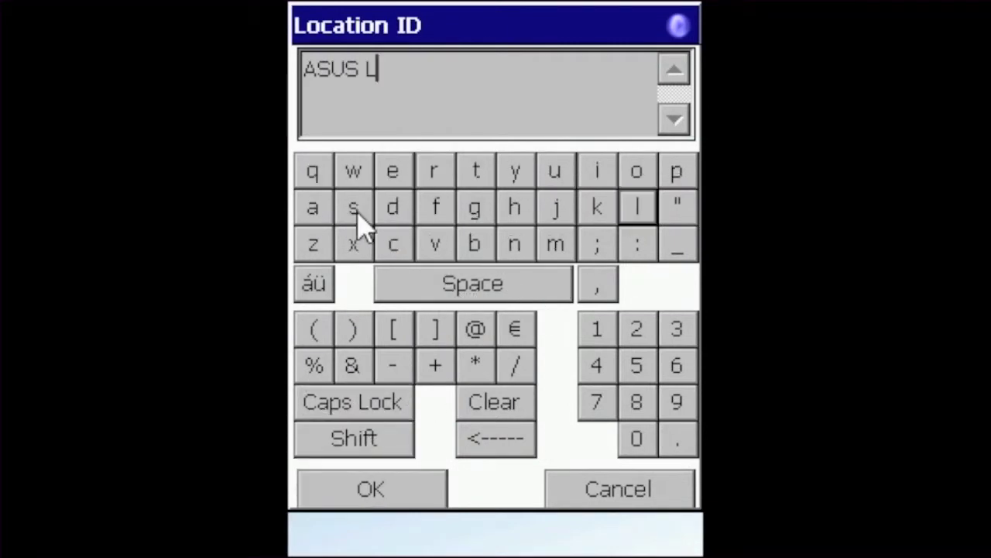
{"action": "left_click", "coordinate": [314, 209]}
{"action": "left_click", "coordinate": [677, 176]}
{"action": "left_click", "coordinate": [476, 172]}
{"action": "left_click", "coordinate": [637, 172]}
{"action": "left_click", "coordinate": [675, 172]}
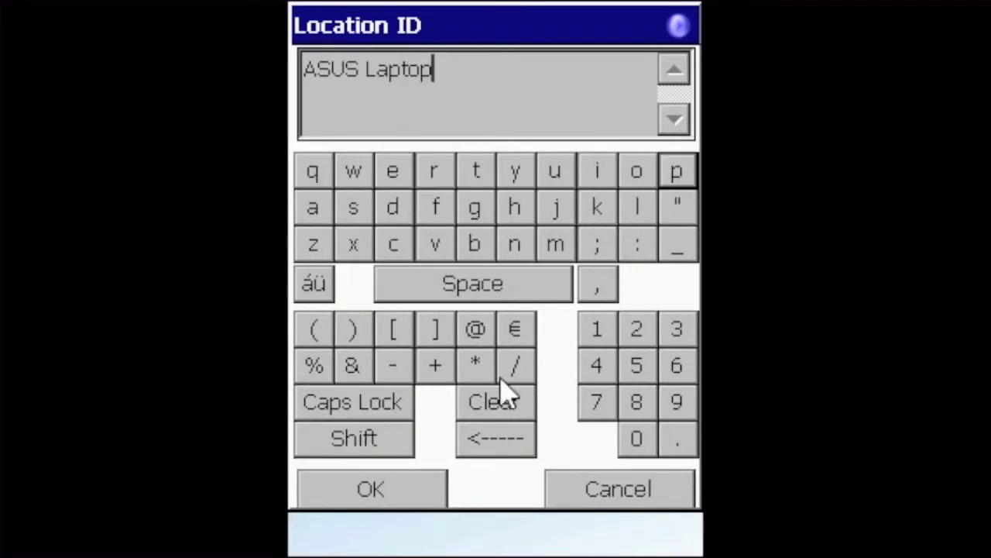
{"action": "left_click", "coordinate": [395, 492]}
{"action": "left_click", "coordinate": [496, 407]}
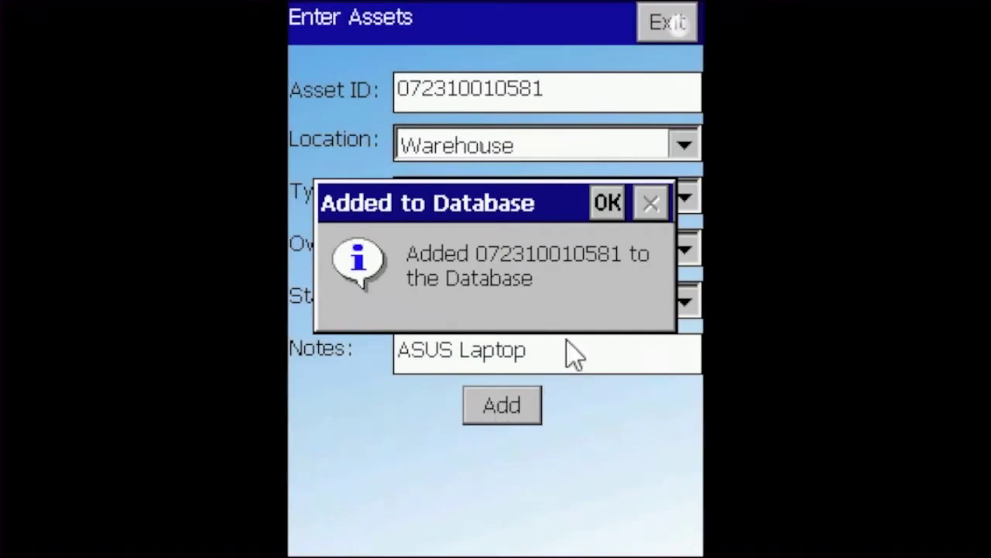
{"action": "left_click", "coordinate": [607, 204]}
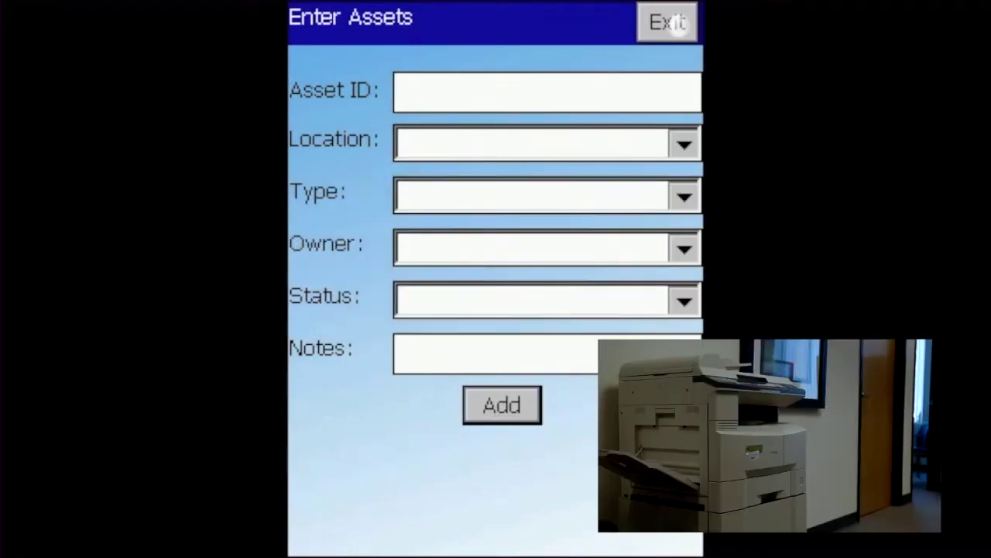
{"action": "type", "text": "072799008611"}
{"action": "left_click", "coordinate": [668, 149]}
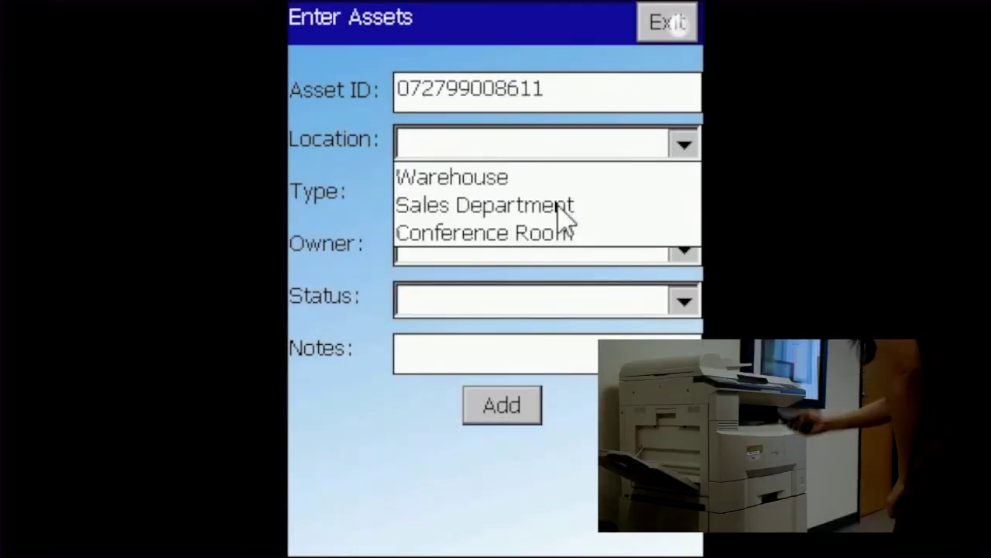
{"action": "left_click", "coordinate": [560, 205]}
{"action": "left_click", "coordinate": [684, 200]}
{"action": "left_click", "coordinate": [515, 285]}
{"action": "left_click", "coordinate": [681, 249]}
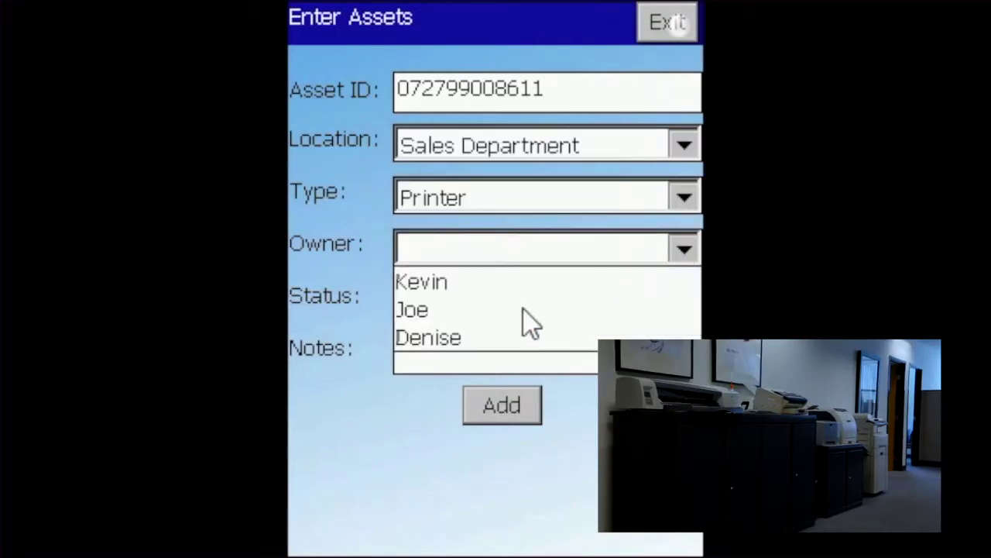
{"action": "left_click", "coordinate": [523, 309]}
{"action": "left_click", "coordinate": [684, 307]}
{"action": "left_click", "coordinate": [481, 341]}
Add the note 'HP LaserJet' and save the printer to the database.
{"action": "left_click", "coordinate": [481, 364]}
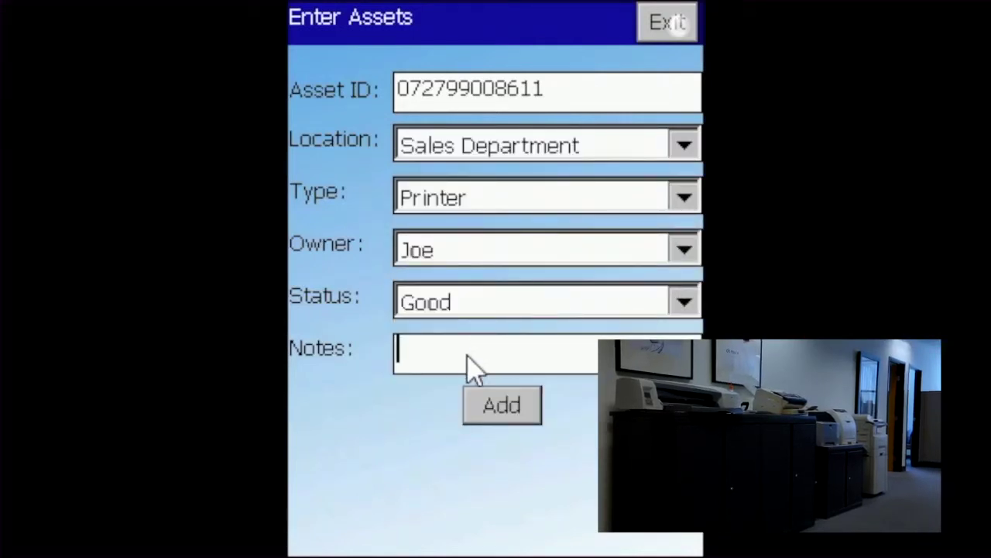
{"action": "left_click", "coordinate": [369, 414]}
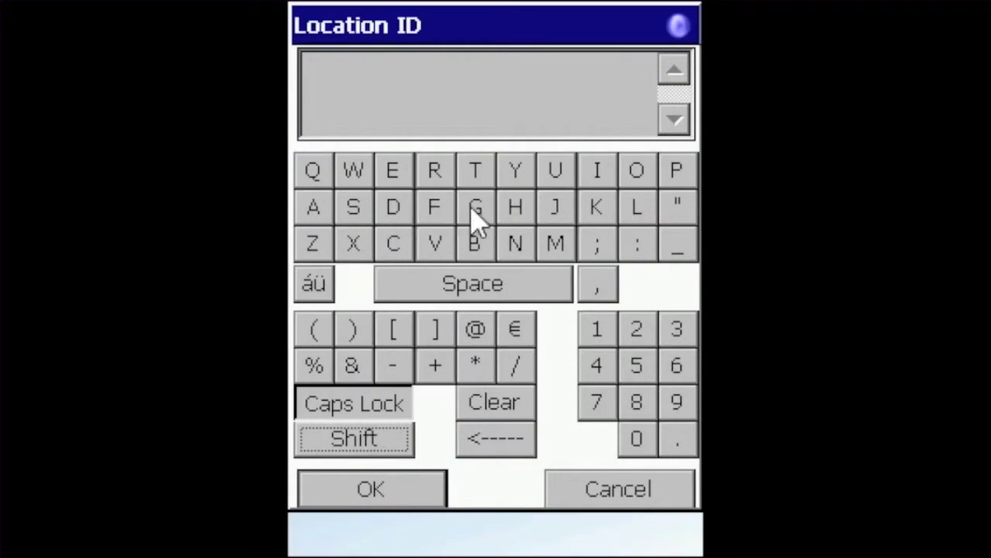
{"action": "left_click", "coordinate": [515, 207]}
{"action": "left_click", "coordinate": [676, 170]}
{"action": "left_click", "coordinate": [473, 284]}
{"action": "left_click", "coordinate": [636, 207]}
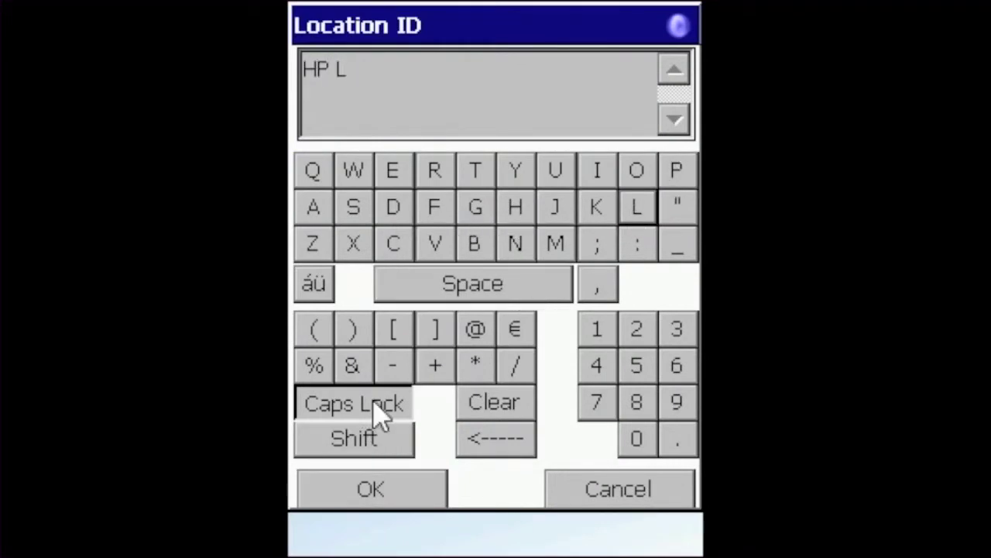
{"action": "left_click", "coordinate": [379, 415]}
{"action": "left_click", "coordinate": [312, 207]}
{"action": "left_click", "coordinate": [354, 207]}
{"action": "left_click", "coordinate": [393, 171]}
{"action": "left_click", "coordinate": [435, 171]}
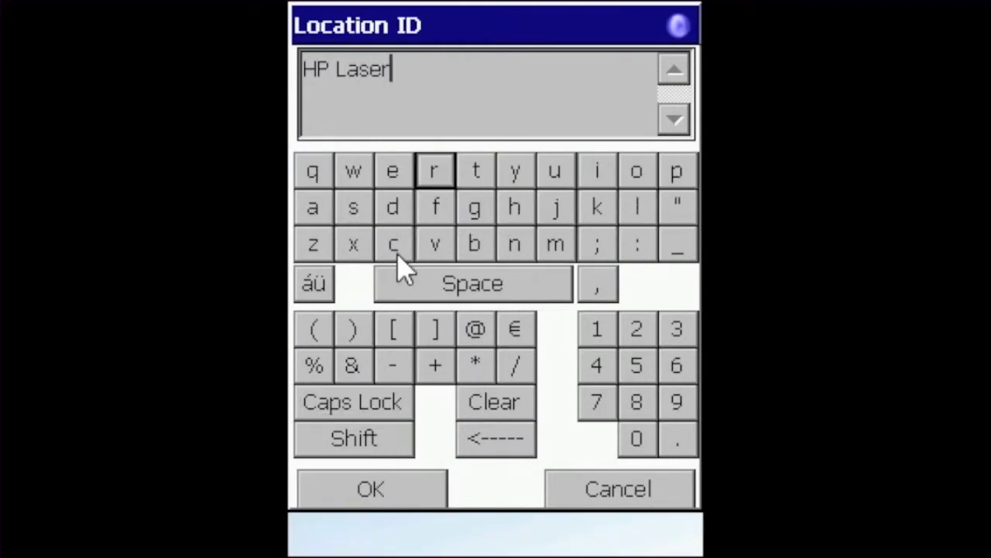
{"action": "left_click", "coordinate": [364, 438]}
{"action": "left_click", "coordinate": [556, 207]}
{"action": "left_click", "coordinate": [392, 170]}
{"action": "left_click", "coordinate": [475, 170]}
{"action": "left_click", "coordinate": [386, 487]}
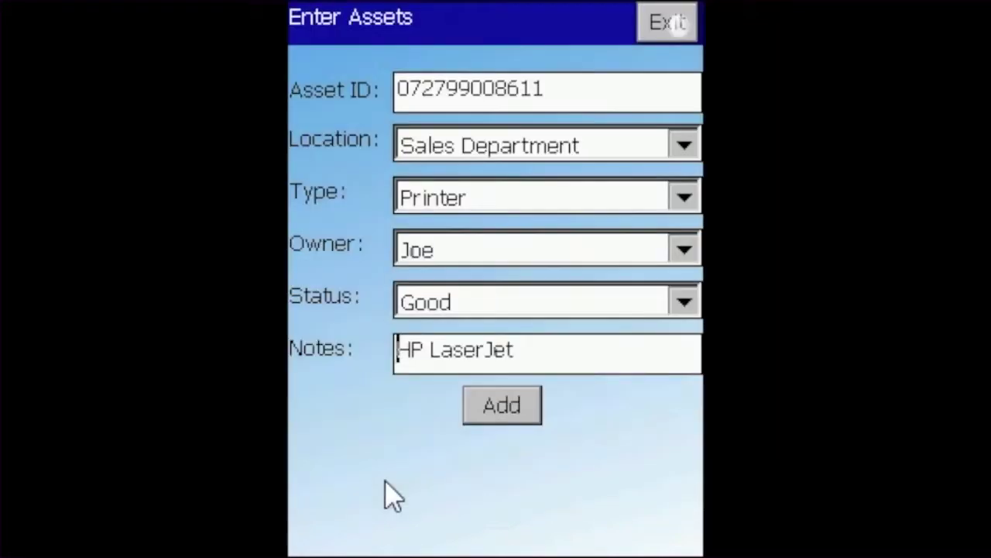
{"action": "left_click", "coordinate": [504, 411]}
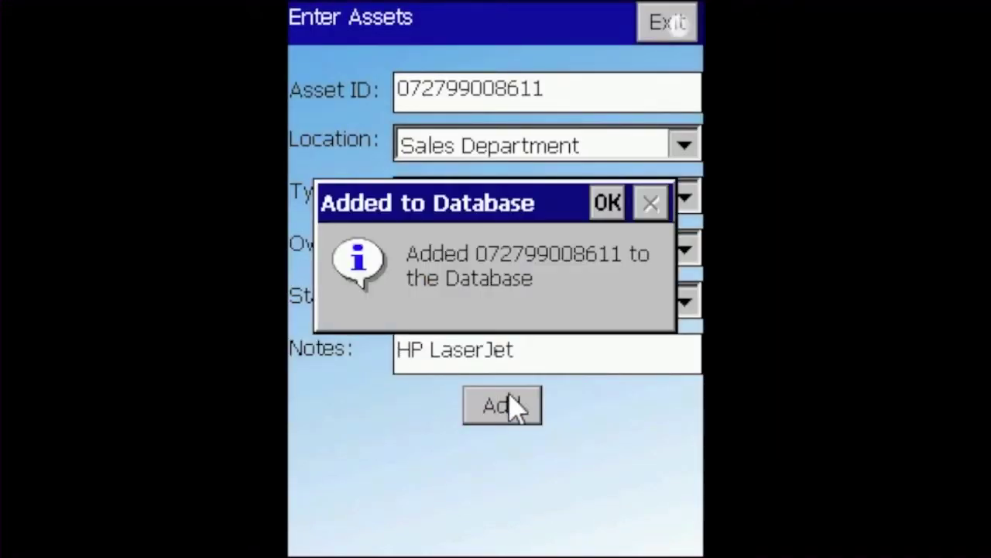
{"action": "left_click", "coordinate": [609, 205]}
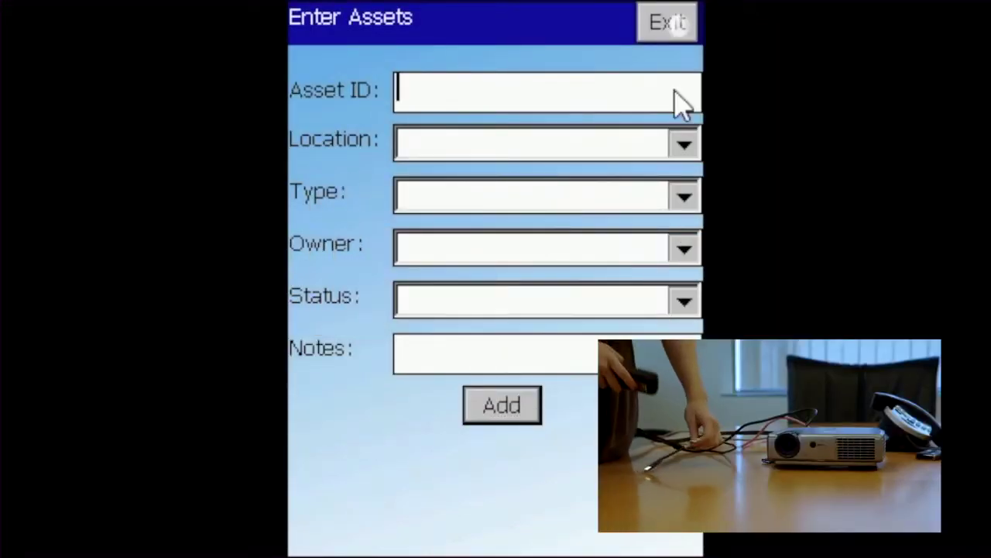
{"action": "type", "text": "041570030837"}
{"action": "left_click", "coordinate": [684, 147]}
{"action": "left_click", "coordinate": [569, 230]}
{"action": "left_click", "coordinate": [685, 198]}
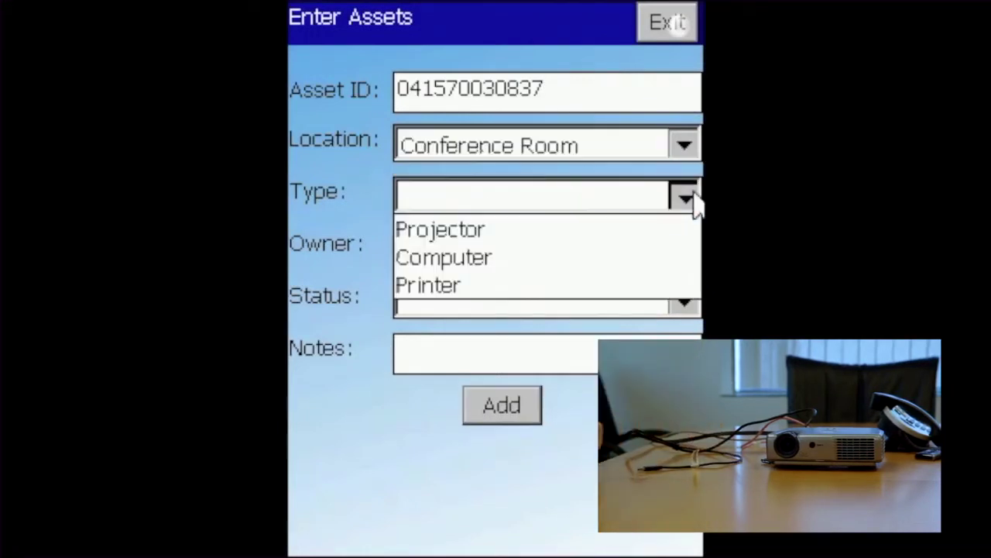
{"action": "left_click", "coordinate": [504, 229]}
{"action": "left_click", "coordinate": [685, 250]}
{"action": "left_click", "coordinate": [507, 339]}
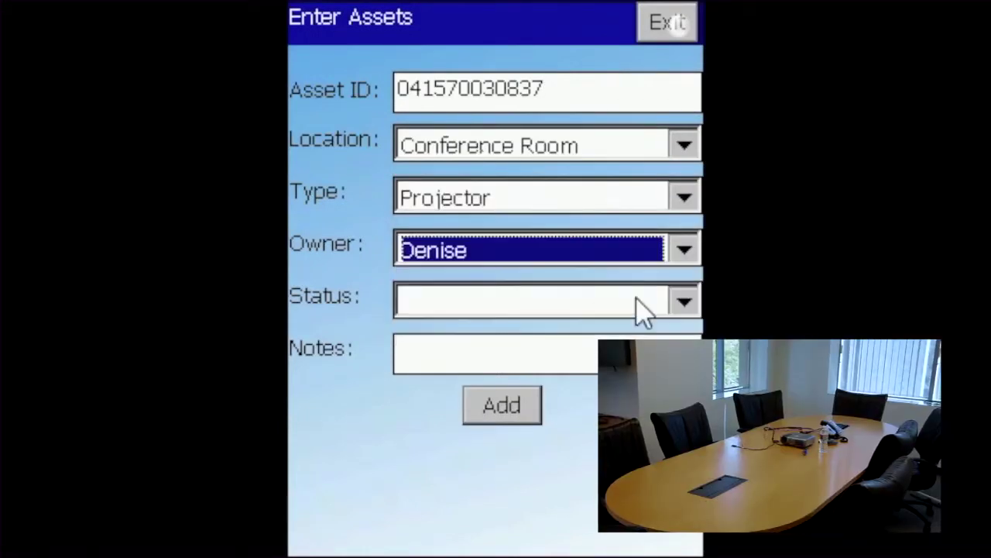
{"action": "left_click", "coordinate": [637, 303]}
{"action": "left_click", "coordinate": [503, 333]}
Note it as 'Dell Projector', add it to the database and return to the main menu.
{"action": "left_click", "coordinate": [485, 353]}
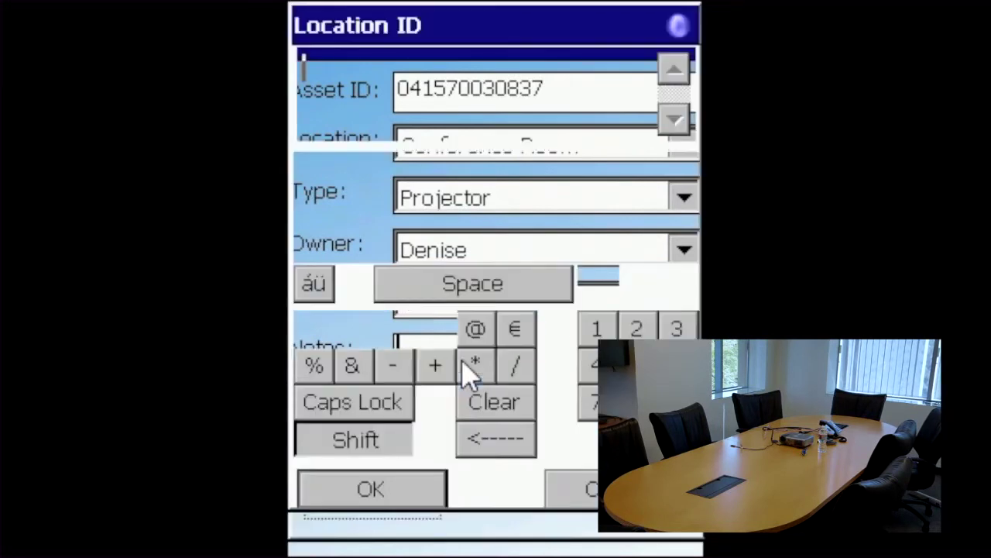
{"action": "left_click", "coordinate": [392, 207]}
{"action": "left_click", "coordinate": [402, 175]}
{"action": "left_click", "coordinate": [637, 207]}
{"action": "left_click", "coordinate": [637, 207]}
{"action": "left_click", "coordinate": [473, 284]}
{"action": "left_click", "coordinate": [354, 438]}
{"action": "left_click", "coordinate": [676, 170]}
{"action": "left_click", "coordinate": [435, 174]}
{"action": "left_click", "coordinate": [637, 170]}
{"action": "left_click", "coordinate": [556, 207]}
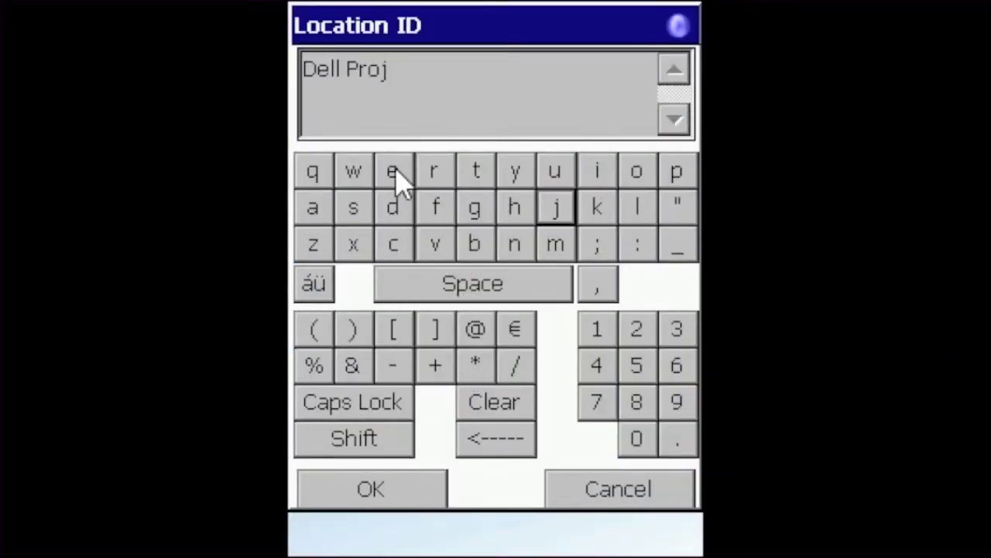
{"action": "left_click", "coordinate": [393, 171]}
{"action": "left_click", "coordinate": [393, 244]}
{"action": "left_click", "coordinate": [476, 171]}
{"action": "left_click", "coordinate": [635, 172]}
{"action": "left_click", "coordinate": [436, 172]}
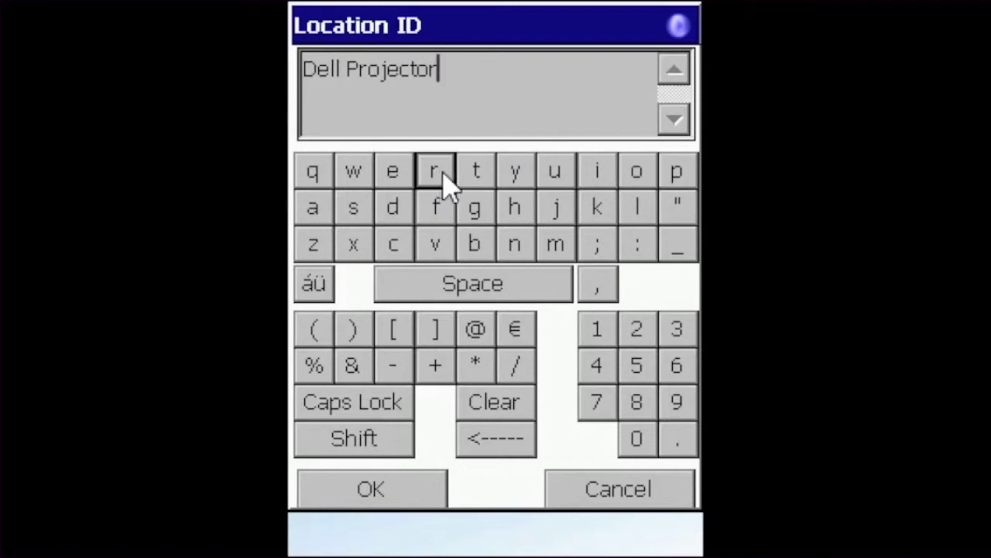
{"action": "left_click", "coordinate": [413, 489]}
{"action": "left_click", "coordinate": [503, 406]}
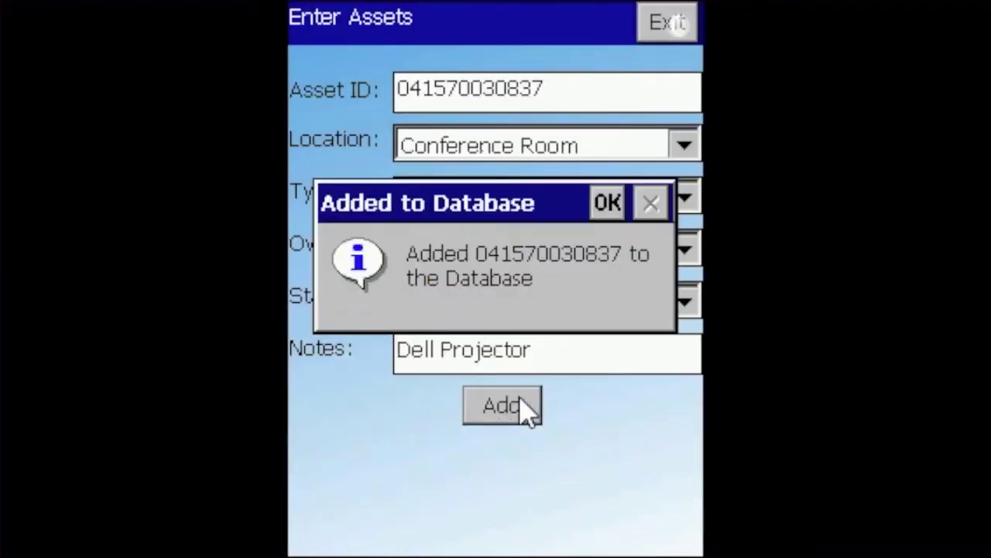
{"action": "left_click", "coordinate": [608, 203]}
{"action": "left_click", "coordinate": [668, 22]}
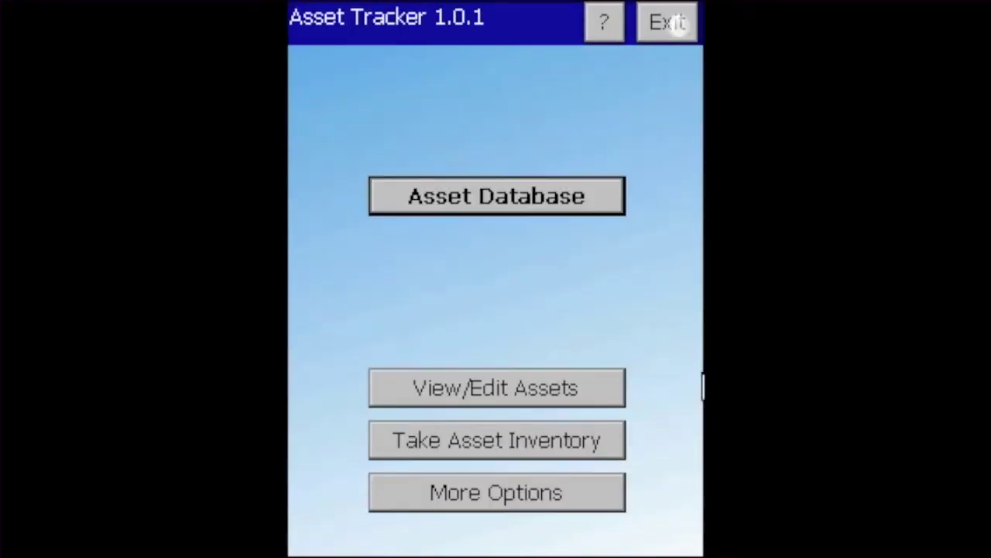
Change the HP LaserJet printer's status to Needs Repair and save it.
{"action": "left_click", "coordinate": [602, 395]}
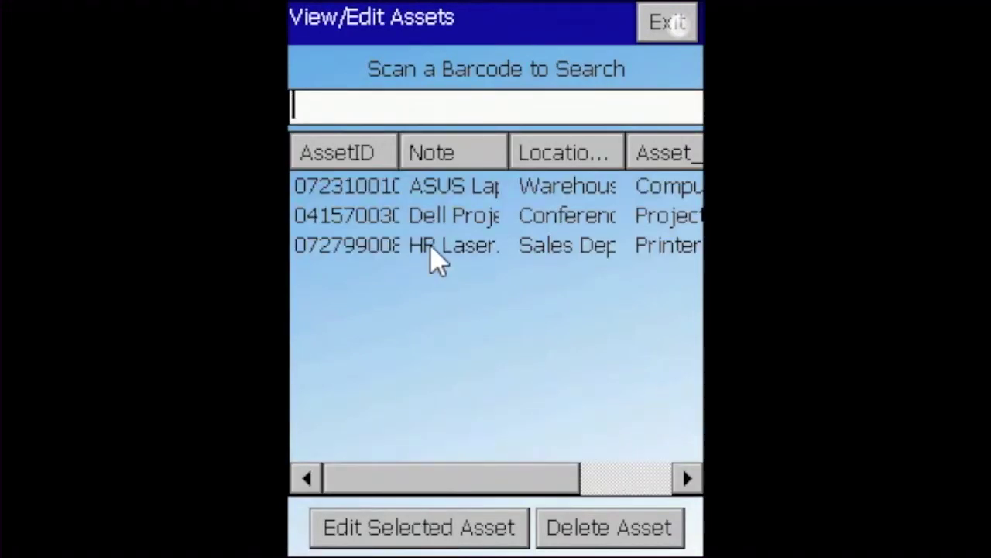
{"action": "left_click", "coordinate": [434, 256]}
{"action": "left_click", "coordinate": [483, 538]}
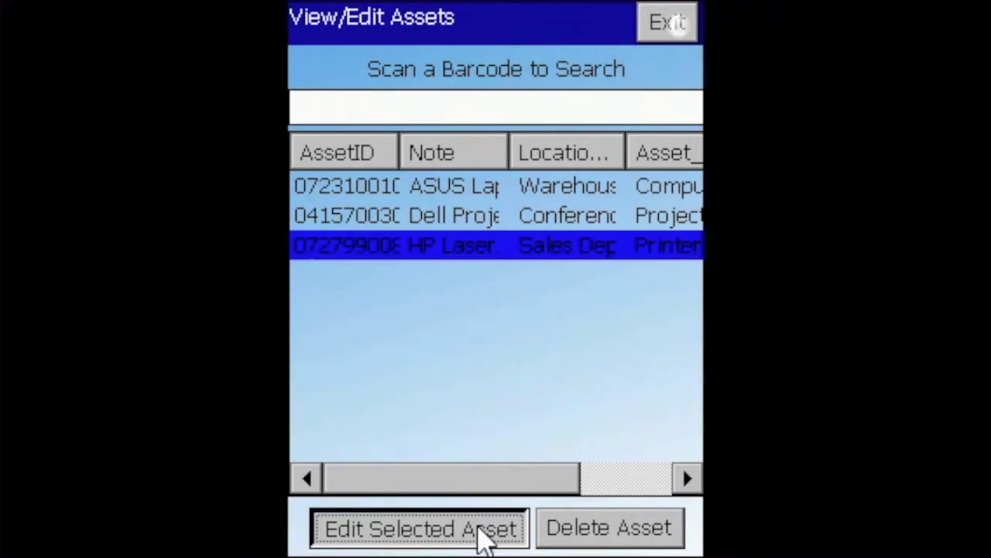
{"action": "left_click", "coordinate": [484, 539]}
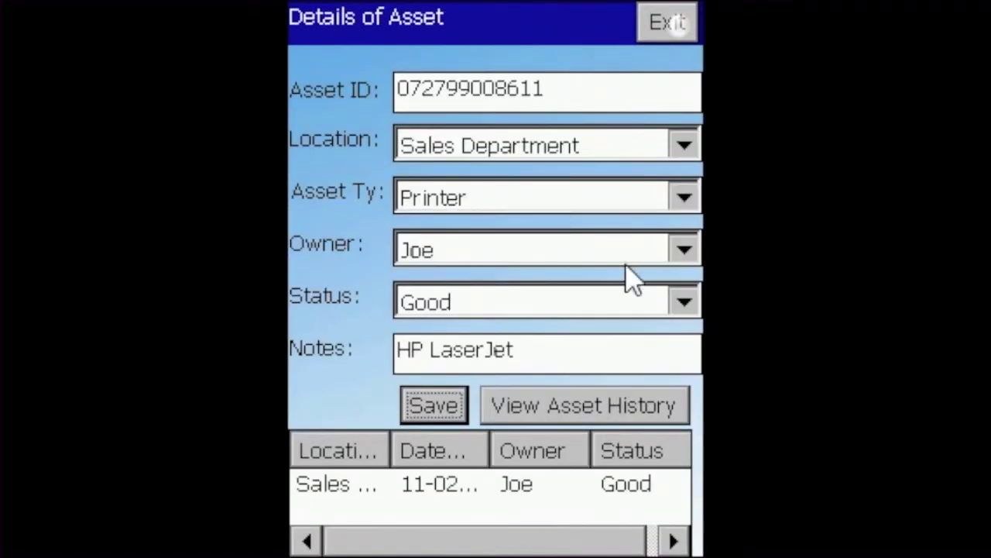
{"action": "left_click", "coordinate": [665, 306]}
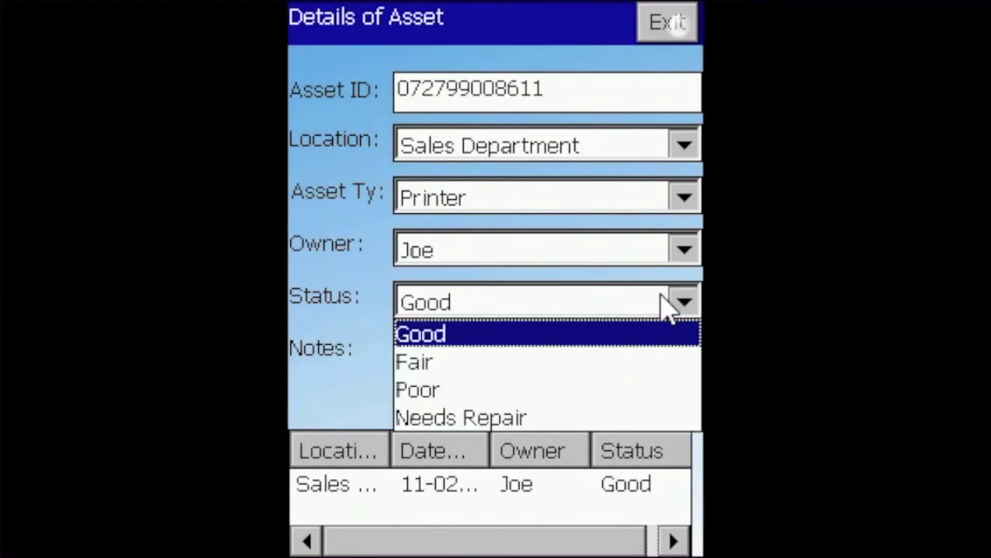
{"action": "left_click", "coordinate": [542, 424]}
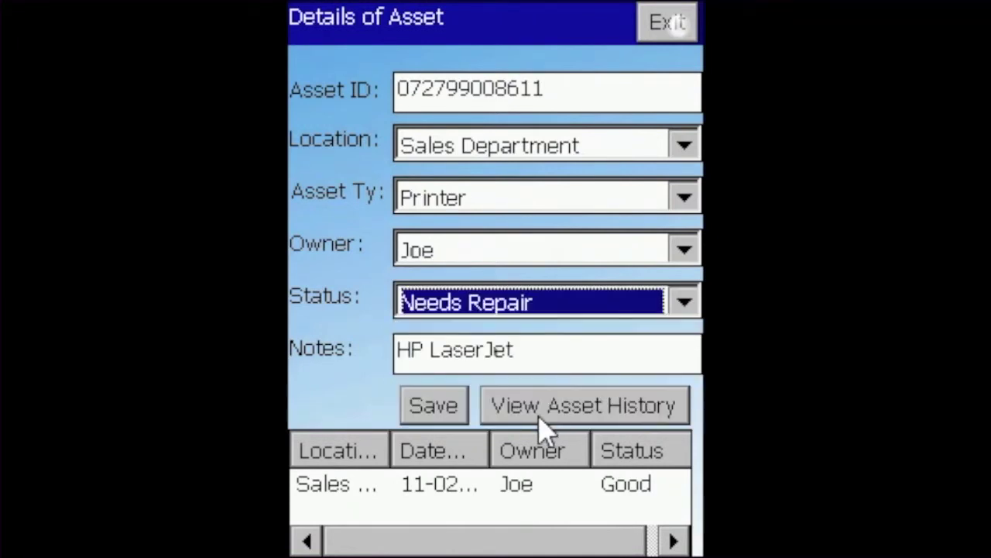
{"action": "left_click", "coordinate": [448, 412]}
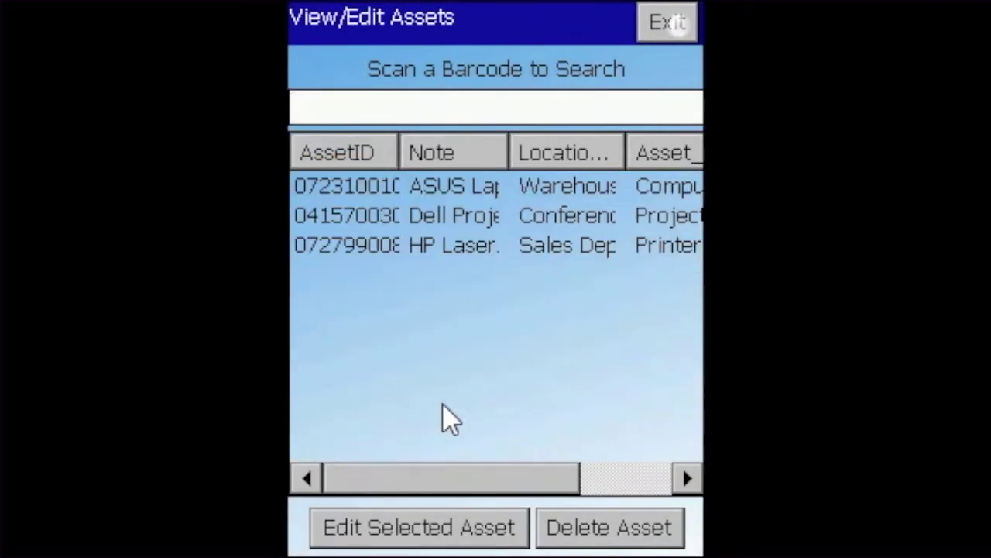
Reopen the HP LaserJet's details to view its change history.
{"action": "left_click", "coordinate": [493, 246]}
{"action": "left_click", "coordinate": [486, 527]}
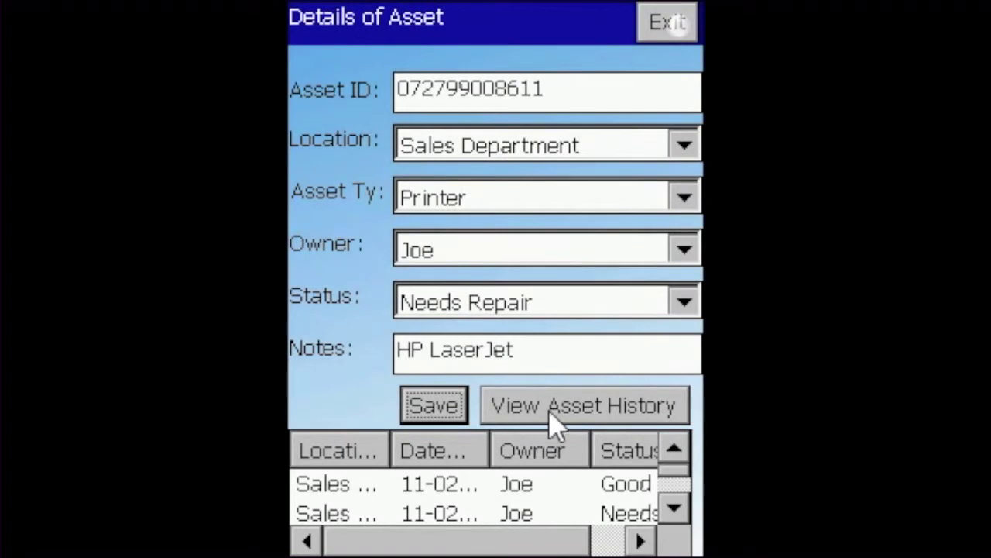
{"action": "left_click", "coordinate": [551, 412]}
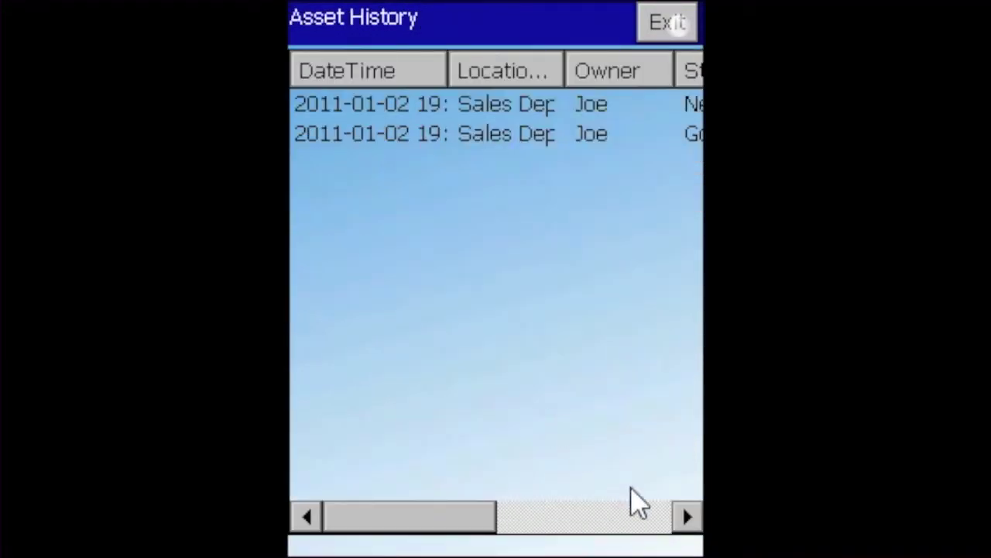
Widen the Status column in the HP LaserJet history, then exit to the Asset Inventory screen.
{"action": "left_click", "coordinate": [682, 516]}
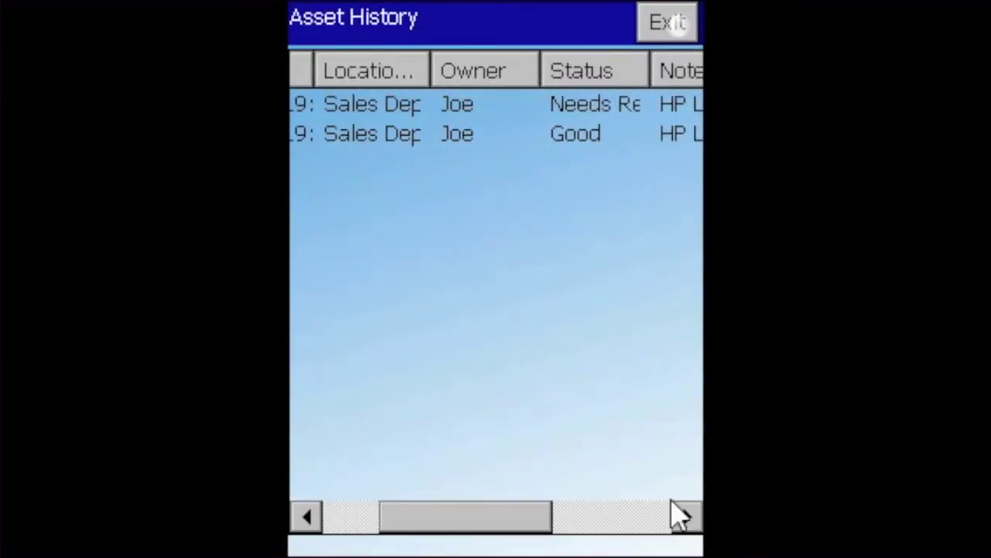
{"action": "left_click_drag", "start_coordinate": [650, 71], "coordinate": [694, 73]}
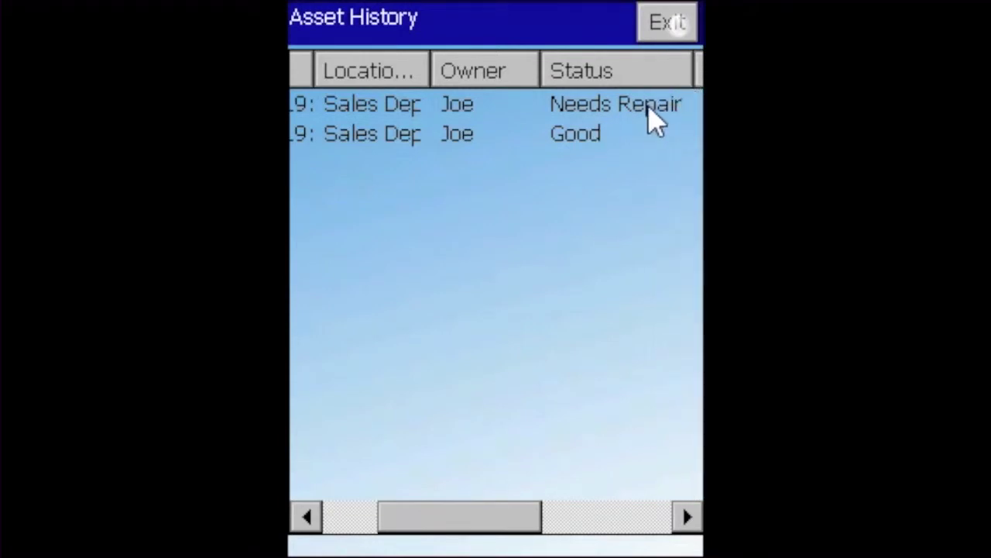
{"action": "left_click", "coordinate": [679, 29]}
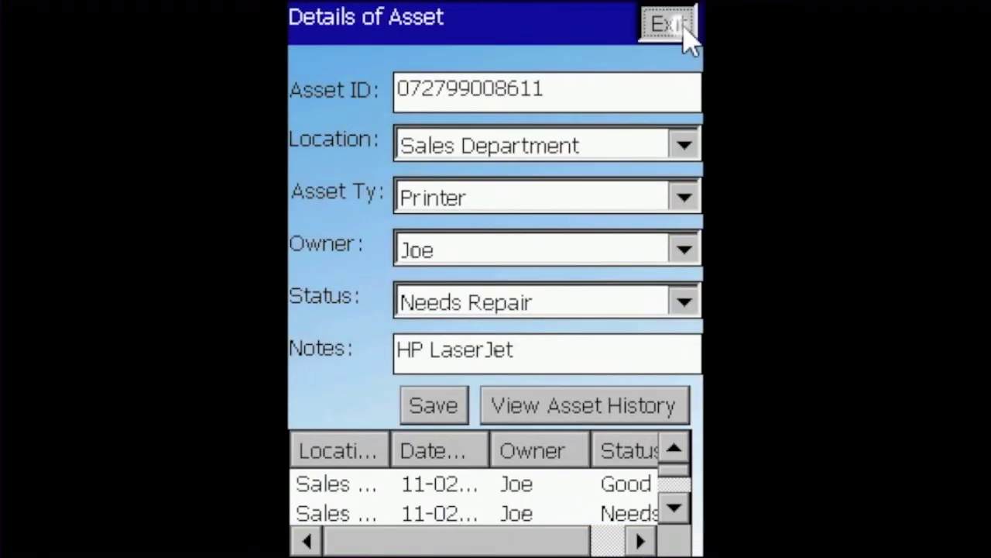
{"action": "left_click", "coordinate": [682, 29]}
{"action": "left_click", "coordinate": [676, 24]}
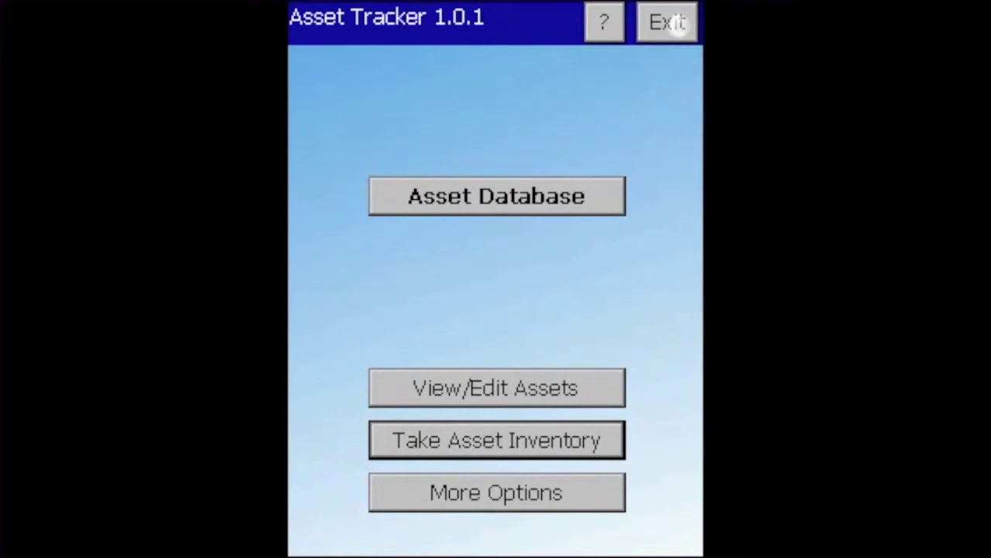
{"action": "left_click", "coordinate": [594, 439]}
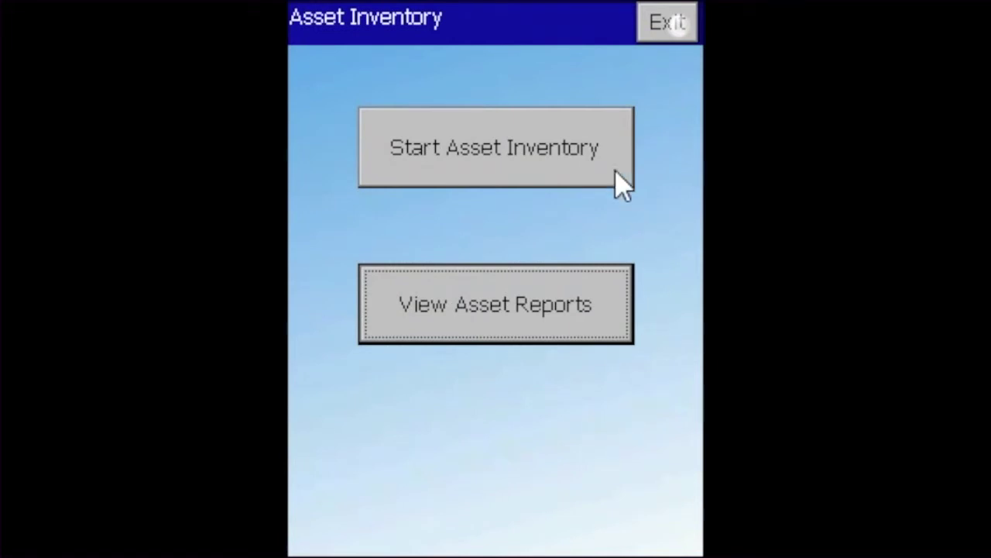
{"action": "left_click", "coordinate": [587, 154]}
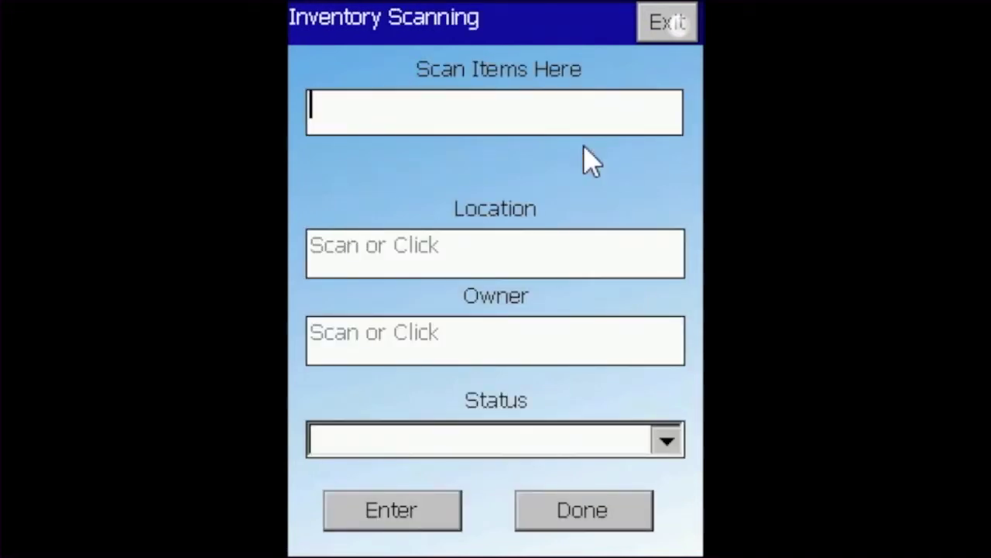
{"action": "type", "text": "041570030837"}
{"action": "key", "text": "Return"}
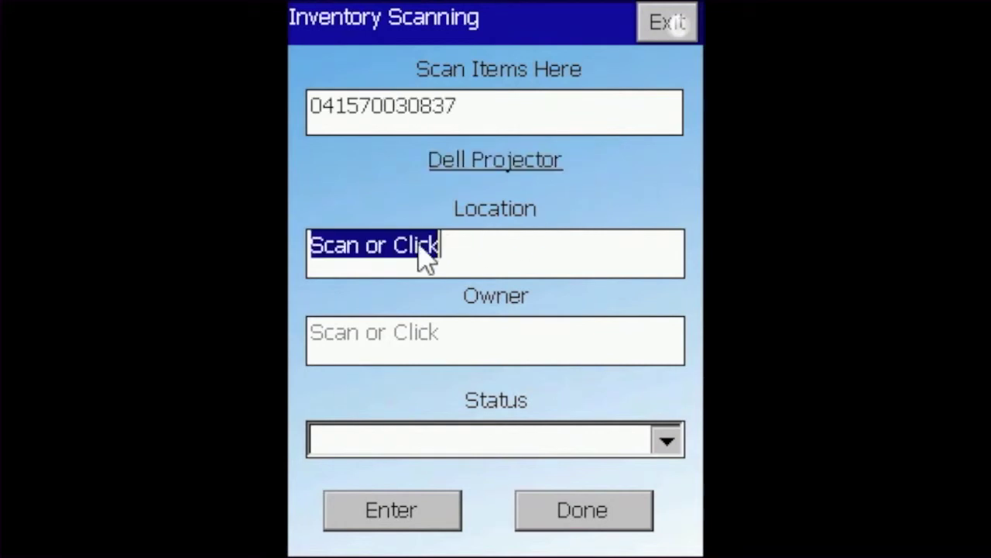
{"action": "left_click", "coordinate": [419, 249]}
{"action": "left_click", "coordinate": [423, 255]}
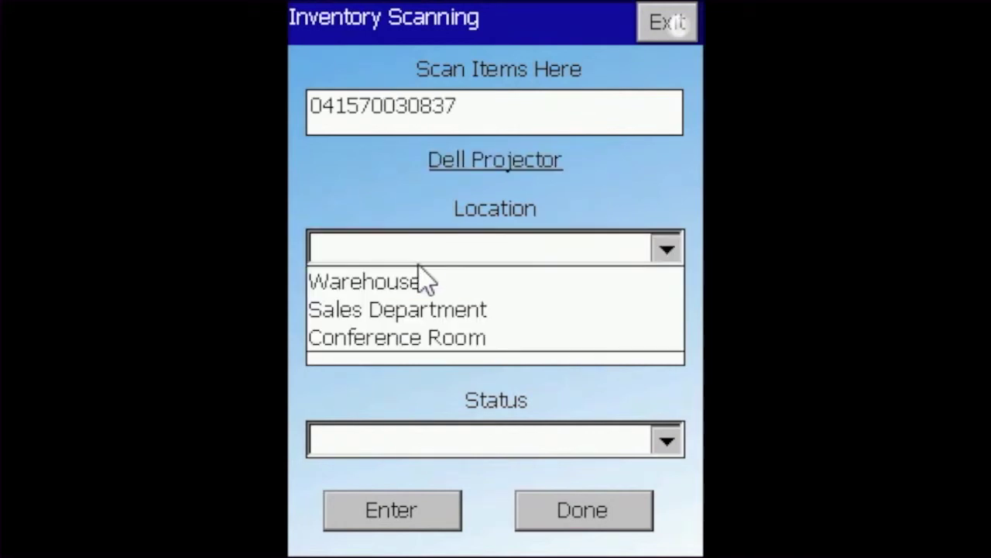
{"action": "left_click", "coordinate": [417, 315]}
{"action": "left_click", "coordinate": [417, 325]}
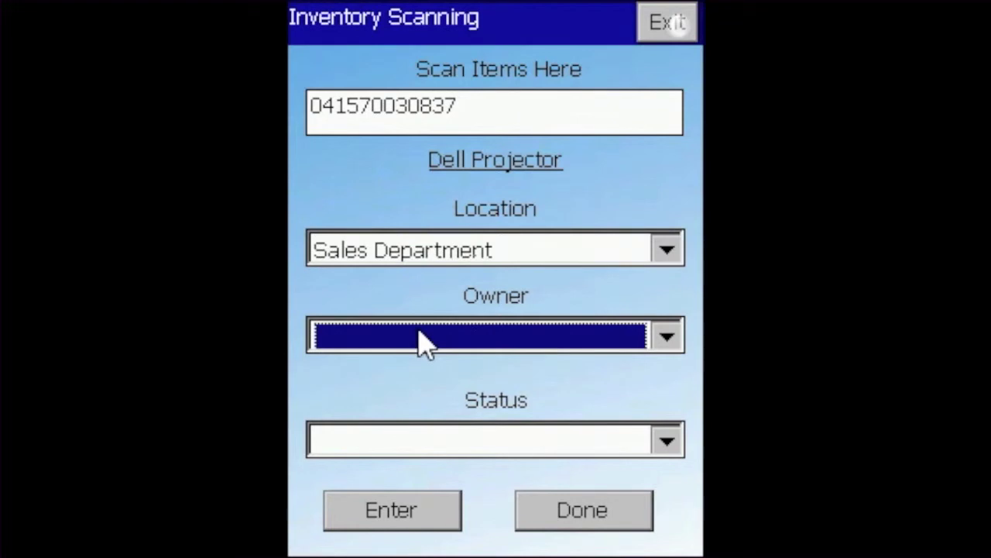
{"action": "left_click", "coordinate": [419, 341]}
{"action": "left_click", "coordinate": [342, 398]}
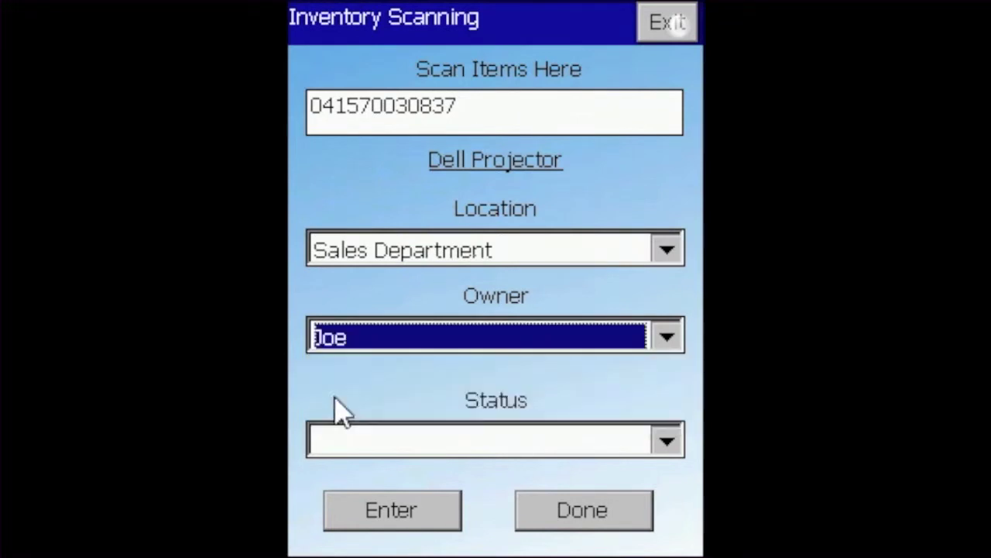
{"action": "left_click", "coordinate": [393, 438]}
{"action": "left_click", "coordinate": [338, 327]}
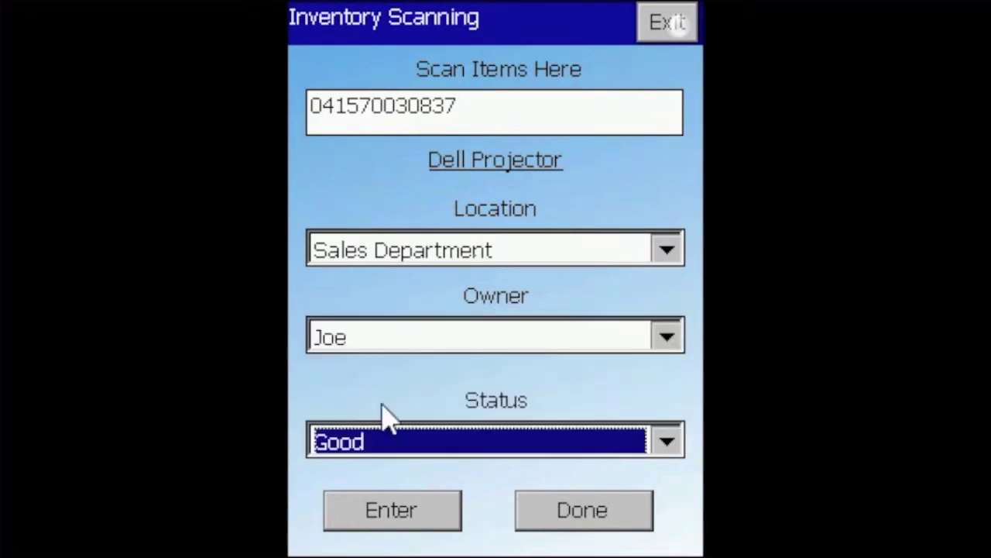
{"action": "left_click", "coordinate": [411, 515]}
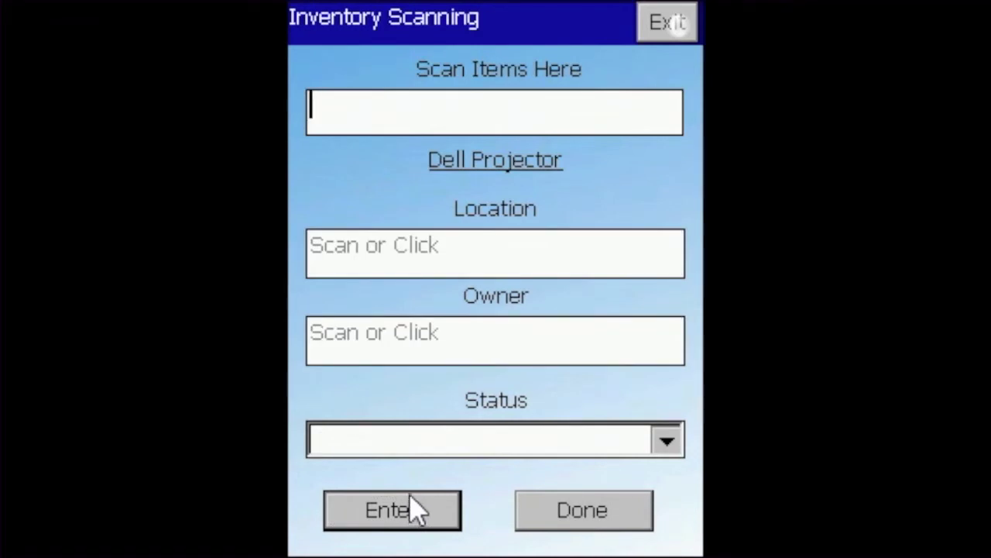
{"action": "type", "text": "072310010581"}
{"action": "key", "text": "Return"}
{"action": "left_click", "coordinate": [422, 247]}
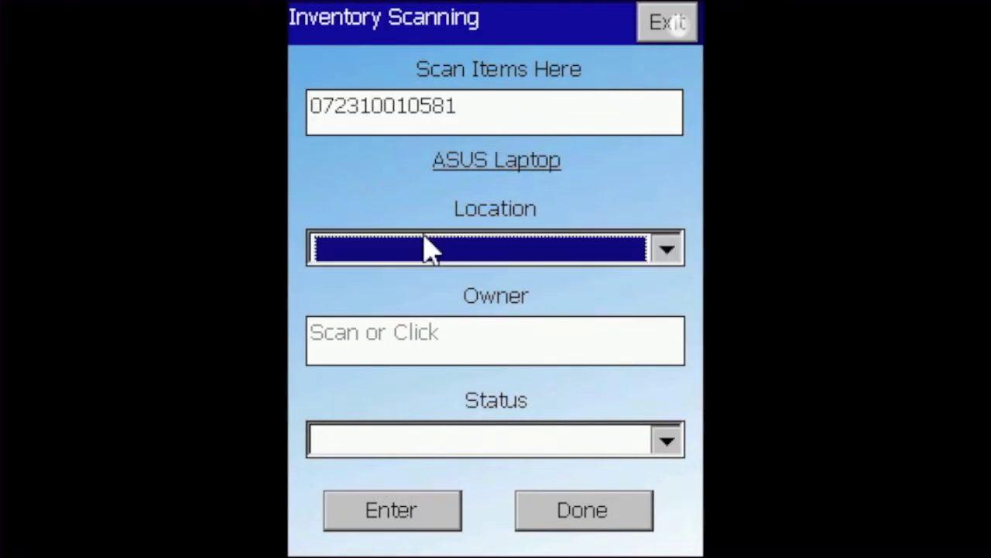
{"action": "left_click", "coordinate": [410, 285]}
{"action": "left_click", "coordinate": [419, 341]}
{"action": "left_click", "coordinate": [354, 368]}
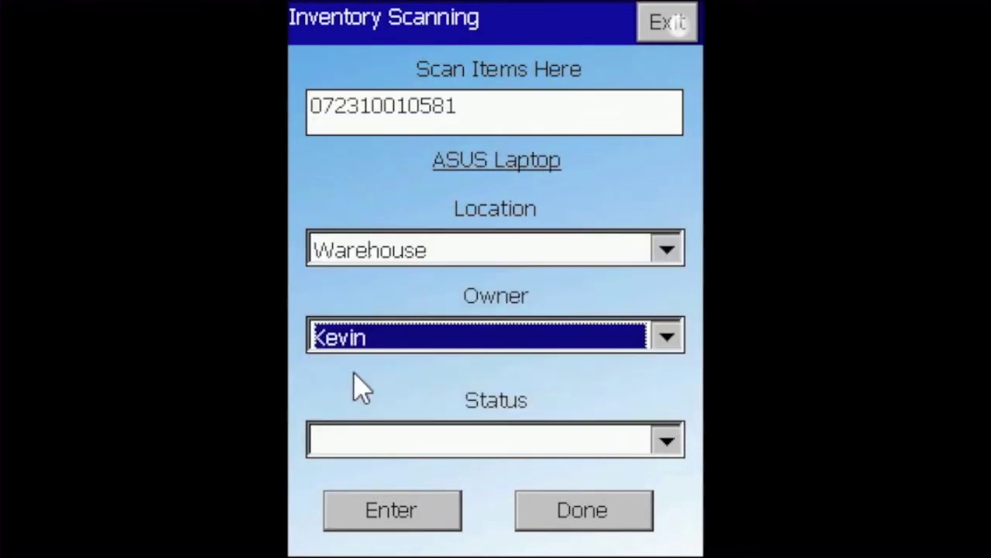
{"action": "left_click", "coordinate": [380, 440]}
{"action": "left_click", "coordinate": [339, 328]}
{"action": "left_click", "coordinate": [399, 510]}
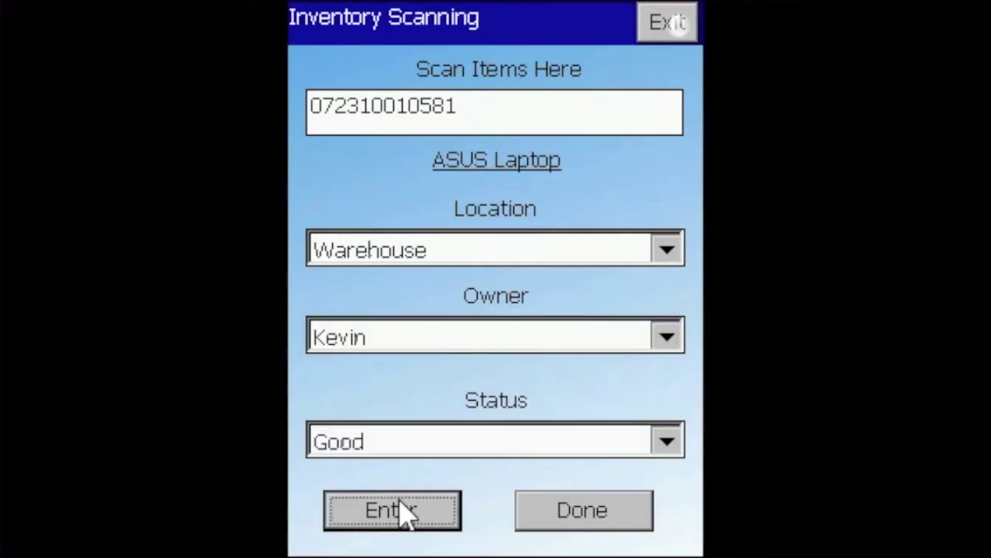
{"action": "type", "text": "072799008611"}
{"action": "key", "text": "Return"}
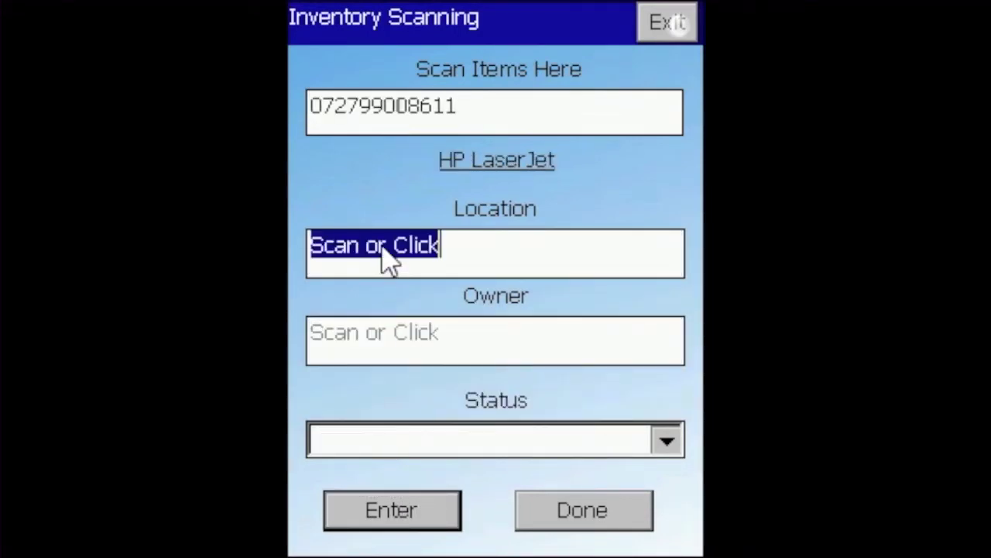
{"action": "left_click", "coordinate": [382, 256]}
{"action": "left_click", "coordinate": [403, 313]}
{"action": "left_click", "coordinate": [420, 337]}
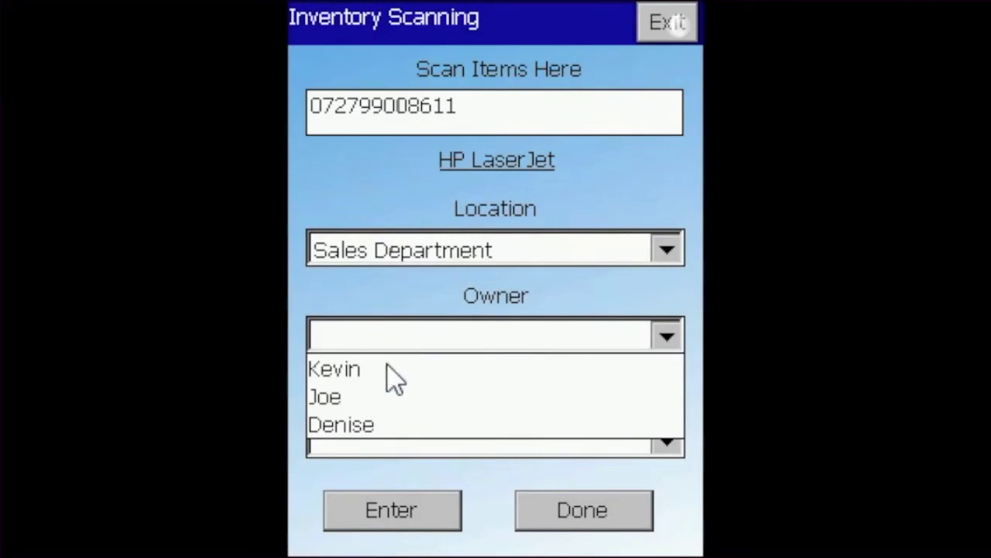
{"action": "left_click", "coordinate": [358, 423]}
{"action": "left_click", "coordinate": [373, 439]}
{"action": "left_click", "coordinate": [349, 354]}
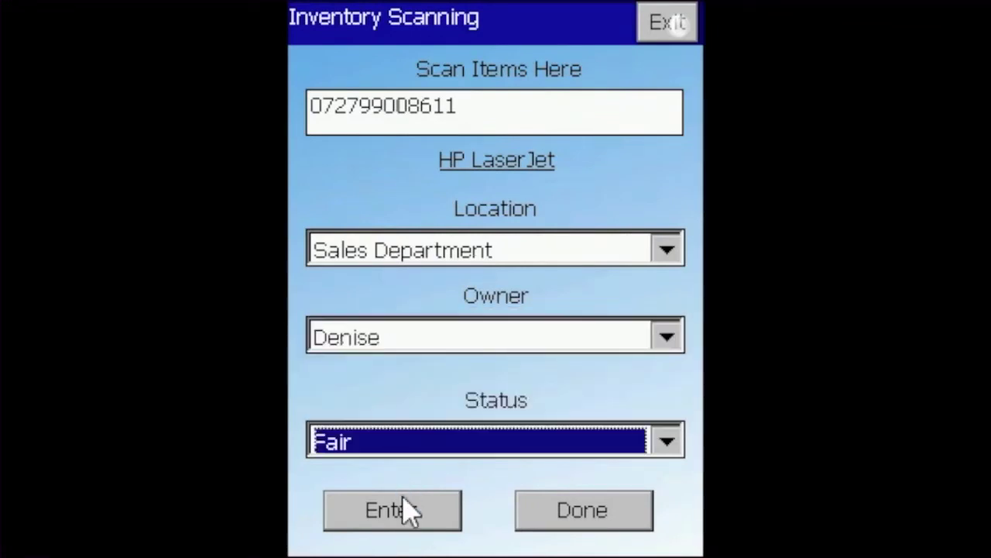
{"action": "left_click", "coordinate": [405, 515]}
{"action": "left_click", "coordinate": [559, 514]}
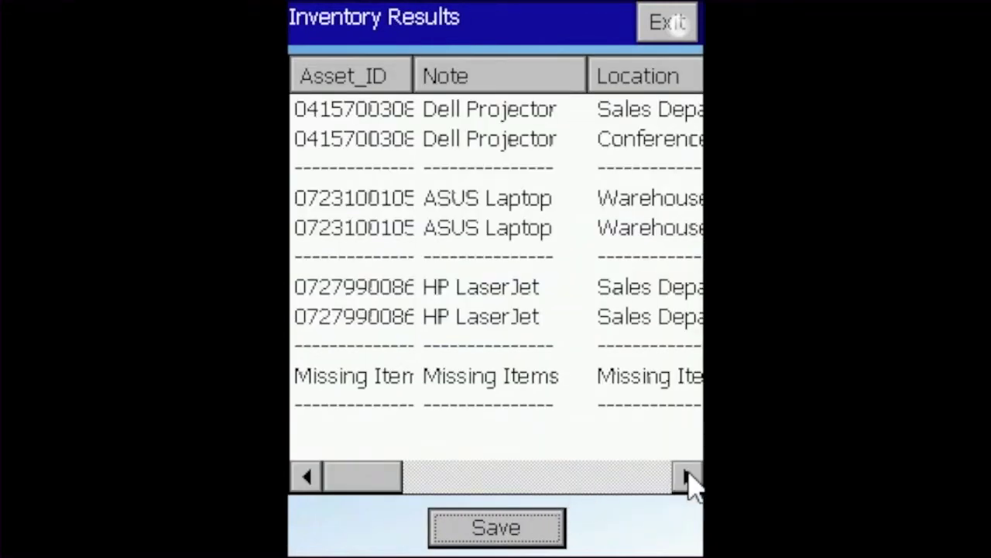
Review the result columns, save report AssetReport20110102.txt to the storage card, and exit.
{"action": "left_click", "coordinate": [688, 478]}
{"action": "left_click", "coordinate": [686, 478]}
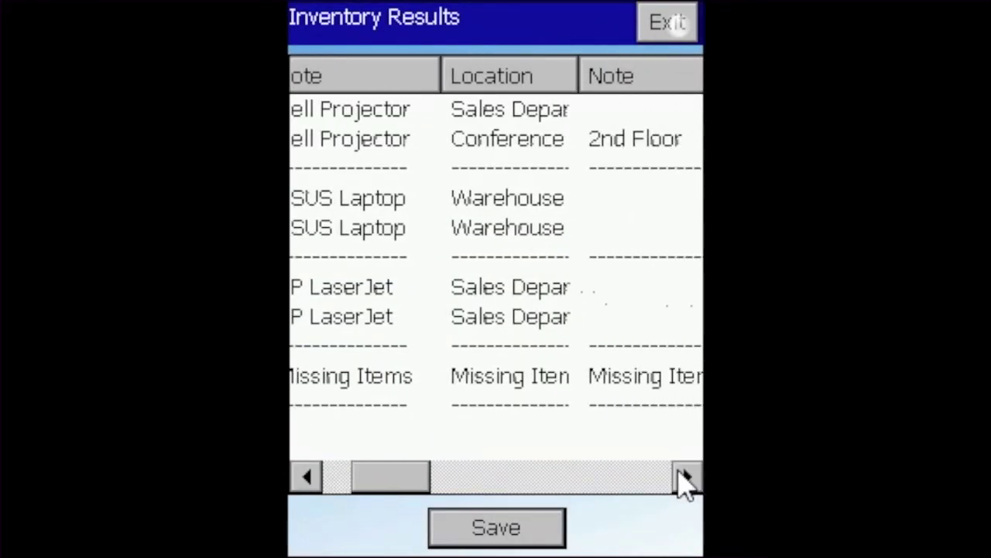
{"action": "left_click", "coordinate": [681, 478]}
{"action": "left_click", "coordinate": [675, 480]}
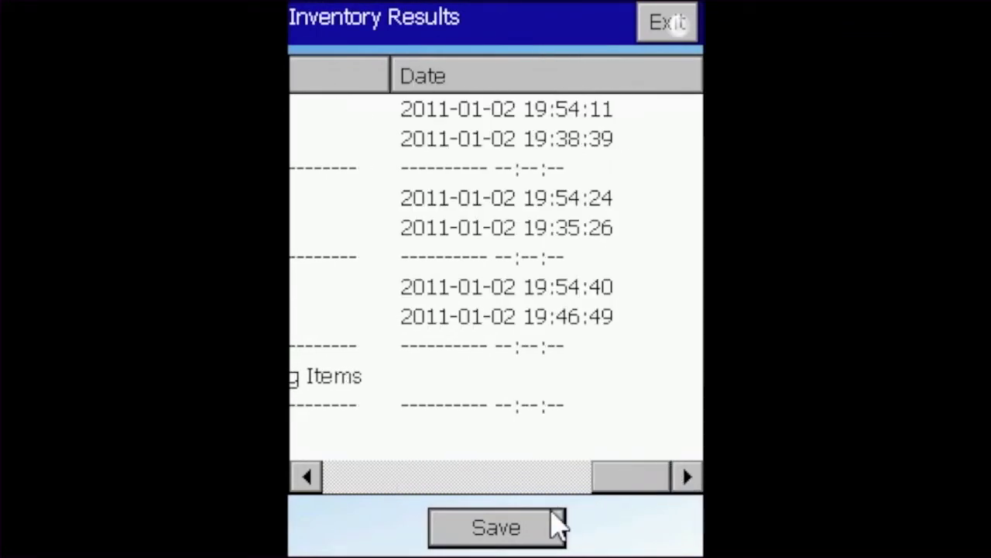
{"action": "left_click", "coordinate": [543, 531]}
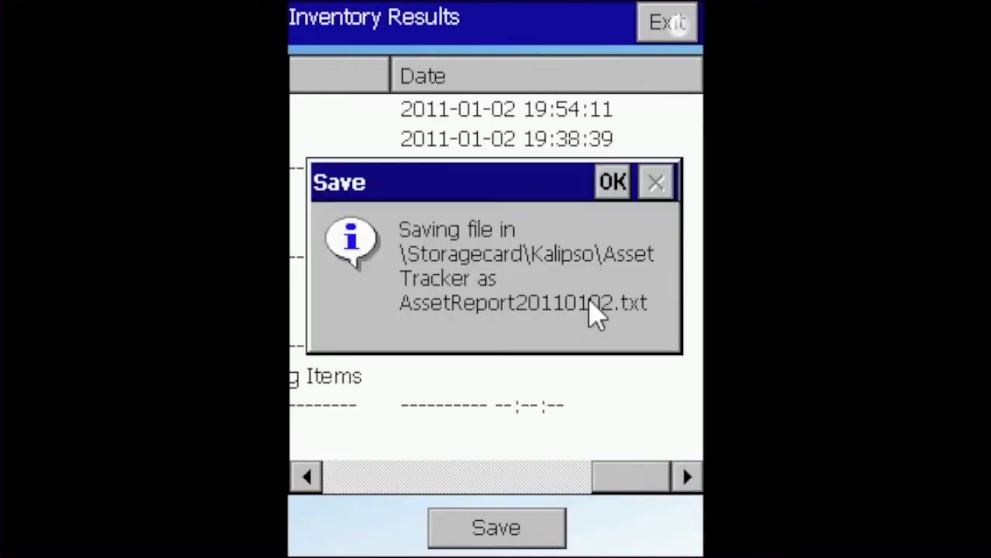
{"action": "left_click", "coordinate": [612, 186]}
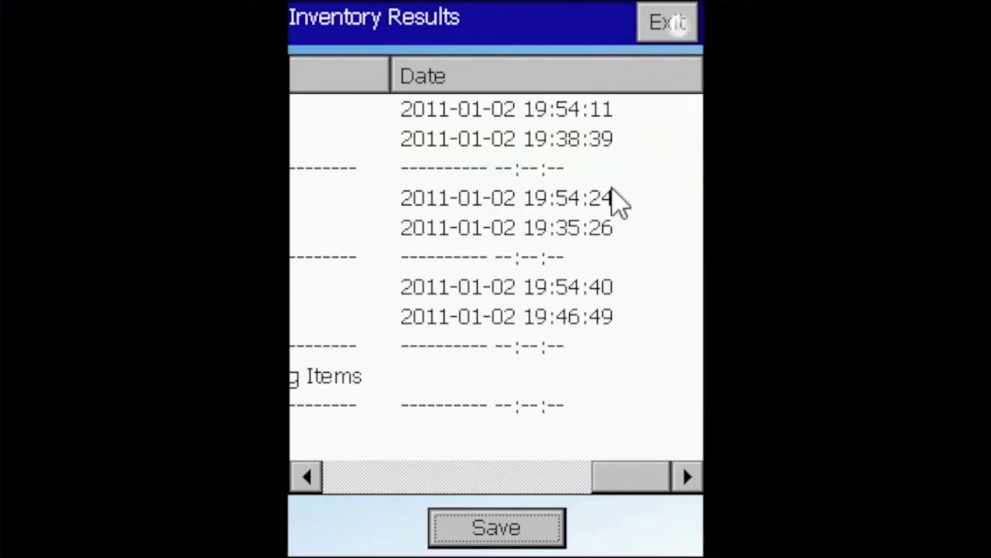
{"action": "left_click", "coordinate": [672, 23]}
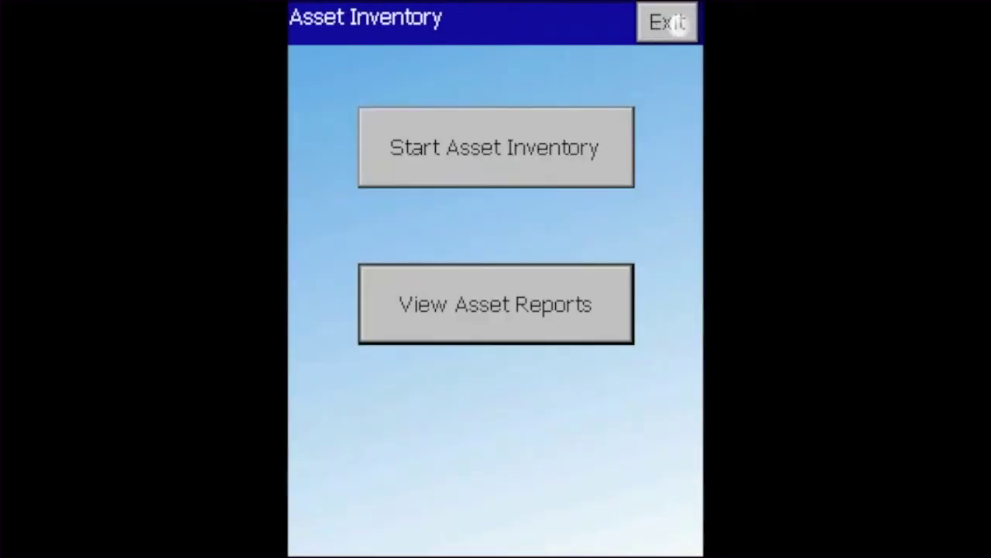
Load report AssetReport20110108_10.37.46.txt, then exit back to the main menu.
{"action": "left_click", "coordinate": [584, 311]}
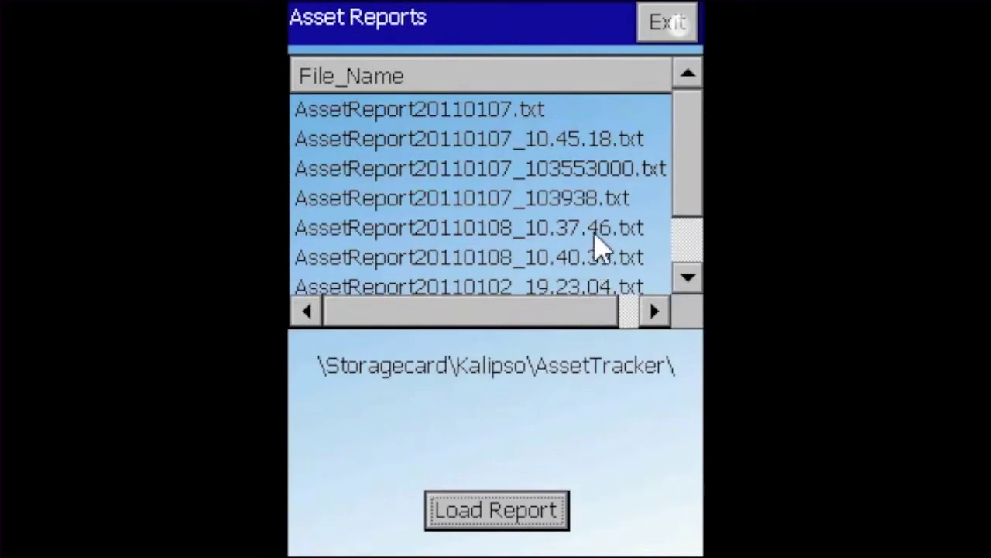
{"action": "left_click", "coordinate": [590, 232]}
{"action": "left_click", "coordinate": [524, 517]}
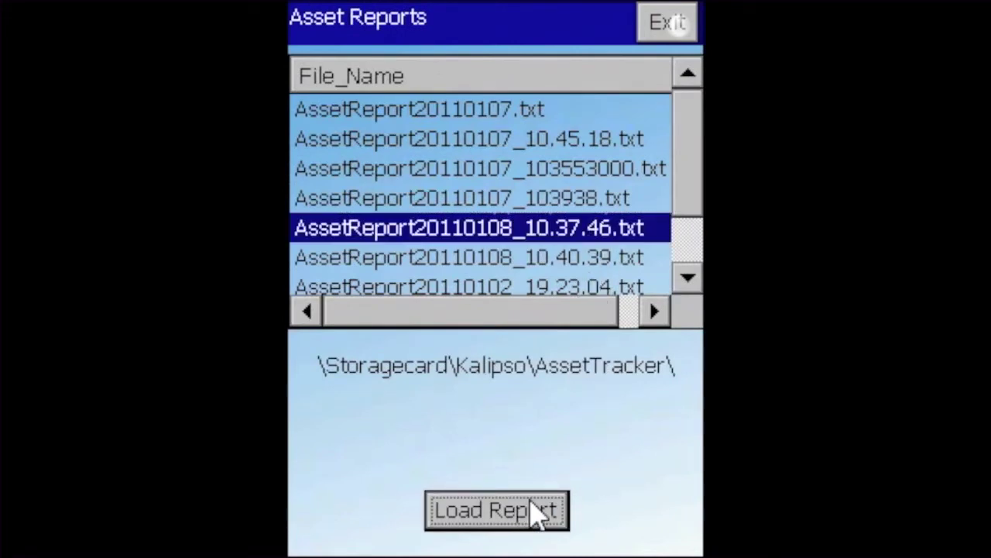
{"action": "left_click", "coordinate": [668, 24]}
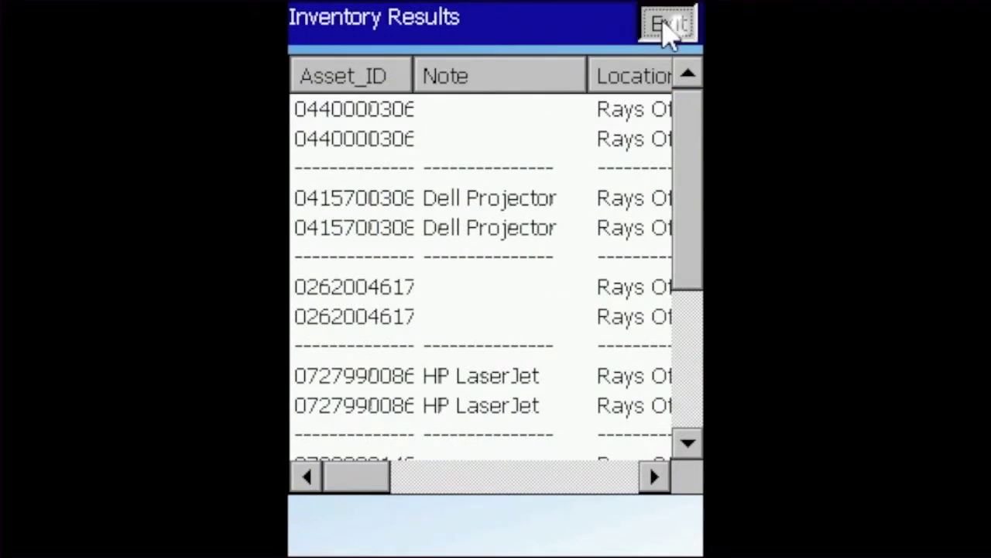
{"action": "left_click", "coordinate": [668, 23]}
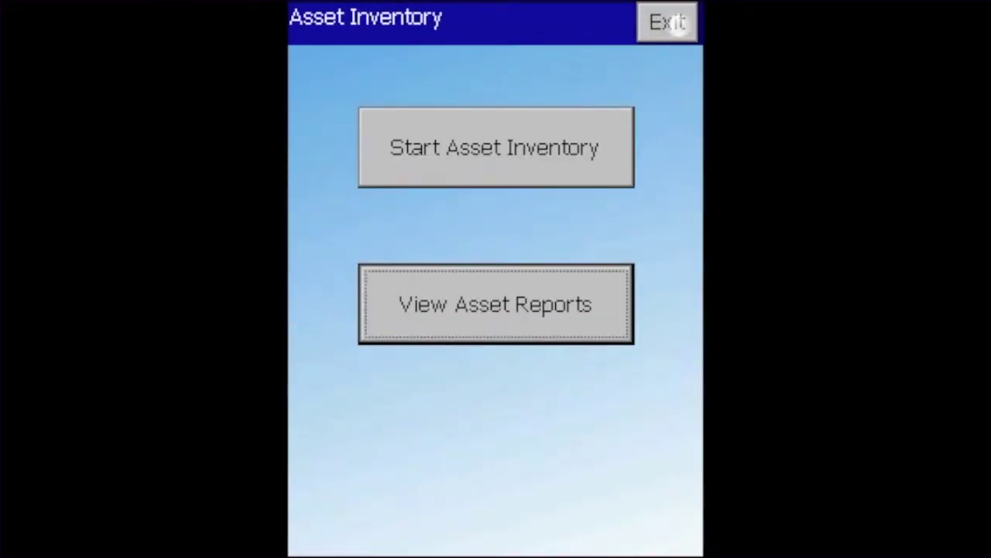
{"action": "left_click", "coordinate": [647, 31]}
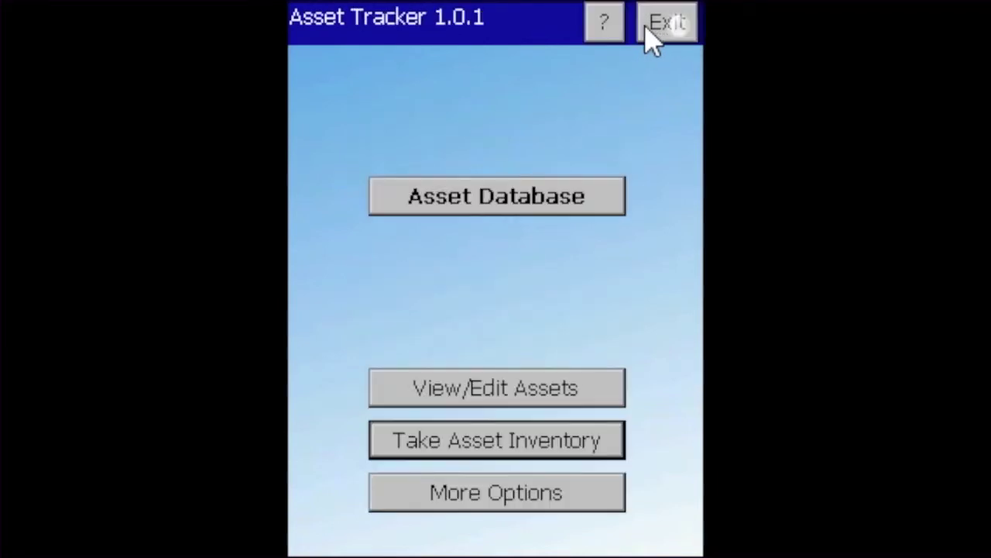
Open Save Assets under More Options and clear the existing file name.
{"action": "left_click", "coordinate": [563, 490]}
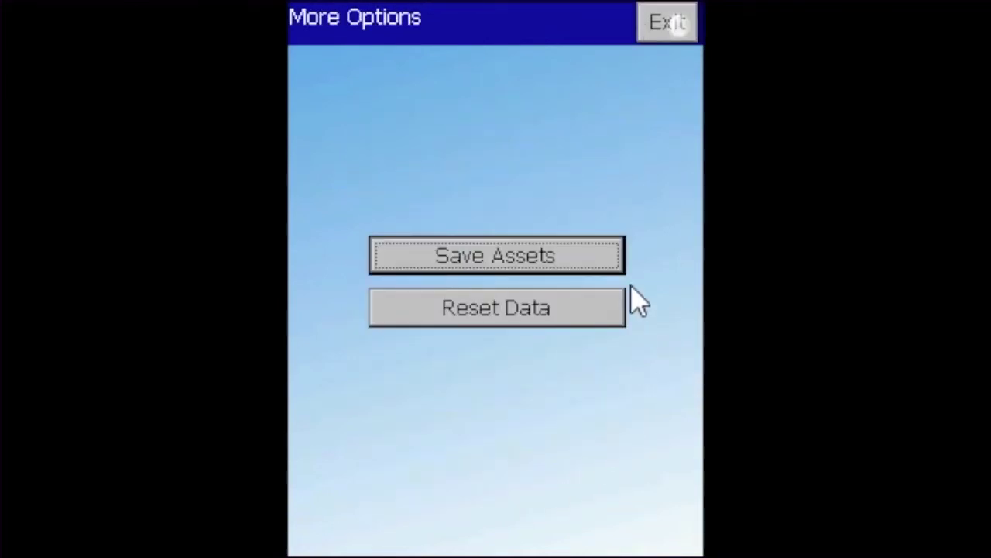
{"action": "left_click", "coordinate": [600, 258]}
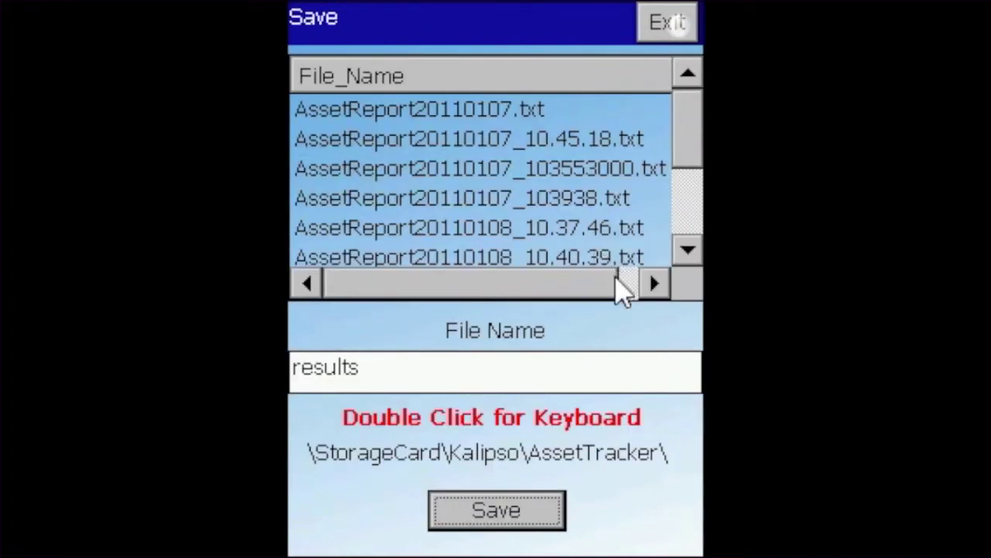
{"action": "double_click", "coordinate": [360, 372]}
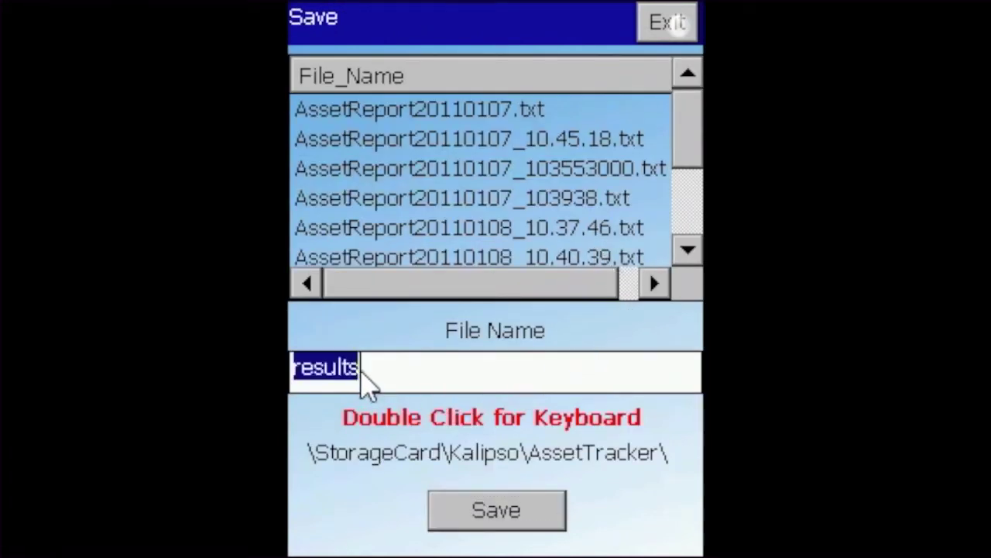
{"action": "left_click", "coordinate": [507, 445]}
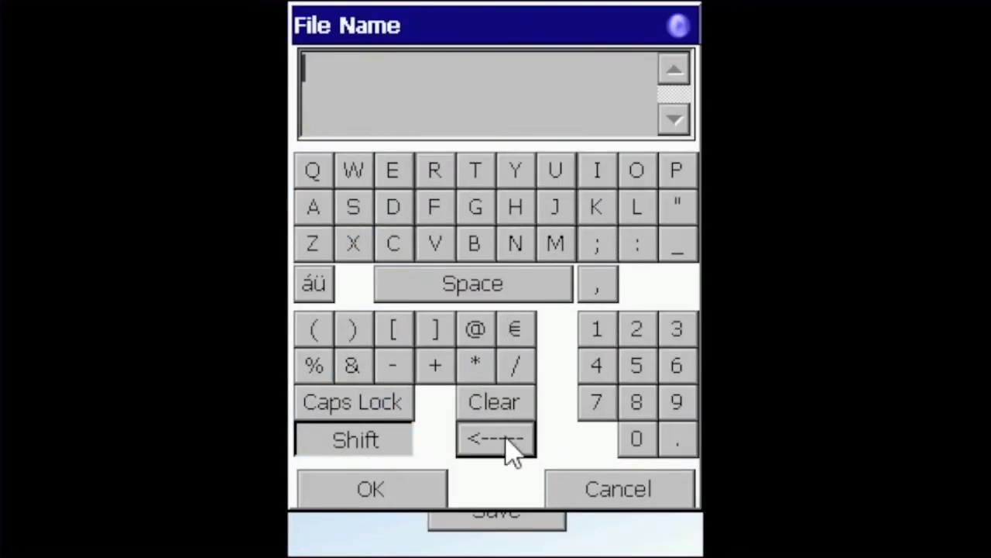
Name the file 'Feb 2014 Assets' and save the asset data.
{"action": "left_click", "coordinate": [434, 207]}
{"action": "left_click", "coordinate": [393, 172]}
{"action": "left_click", "coordinate": [474, 244]}
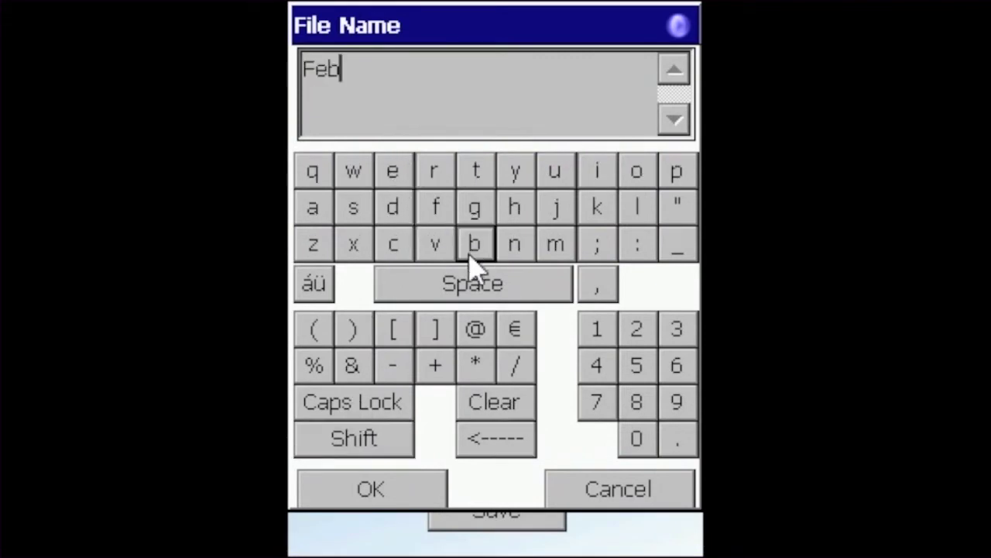
{"action": "left_click", "coordinate": [473, 283]}
{"action": "left_click", "coordinate": [637, 329]}
{"action": "left_click", "coordinate": [636, 438]}
{"action": "left_click", "coordinate": [597, 330]}
{"action": "left_click", "coordinate": [596, 366]}
{"action": "left_click", "coordinate": [474, 287]}
{"action": "left_click", "coordinate": [387, 438]}
{"action": "left_click", "coordinate": [313, 206]}
{"action": "left_click", "coordinate": [353, 207]}
{"action": "left_click", "coordinate": [353, 207]}
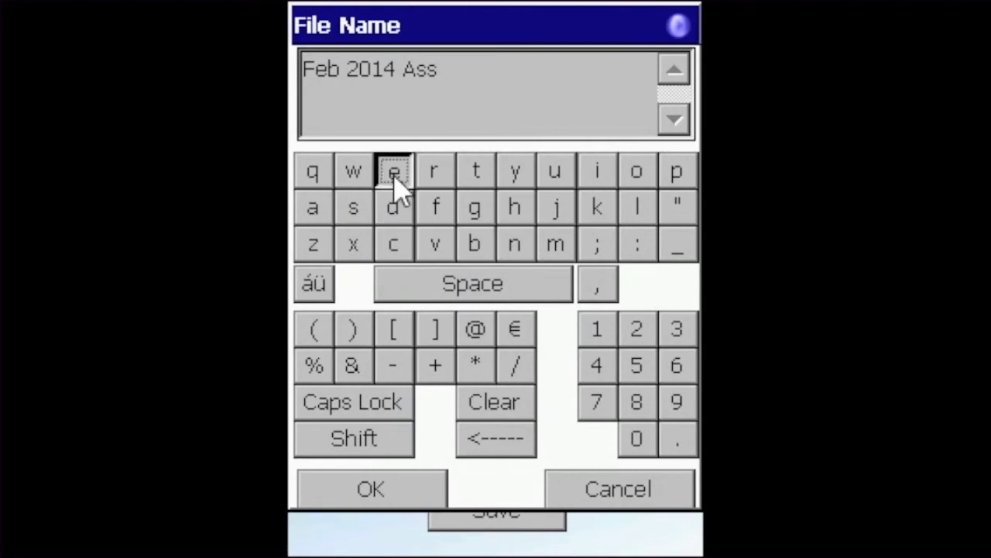
{"action": "left_click", "coordinate": [393, 171]}
{"action": "left_click", "coordinate": [475, 170]}
{"action": "left_click", "coordinate": [353, 206]}
{"action": "left_click", "coordinate": [381, 490]}
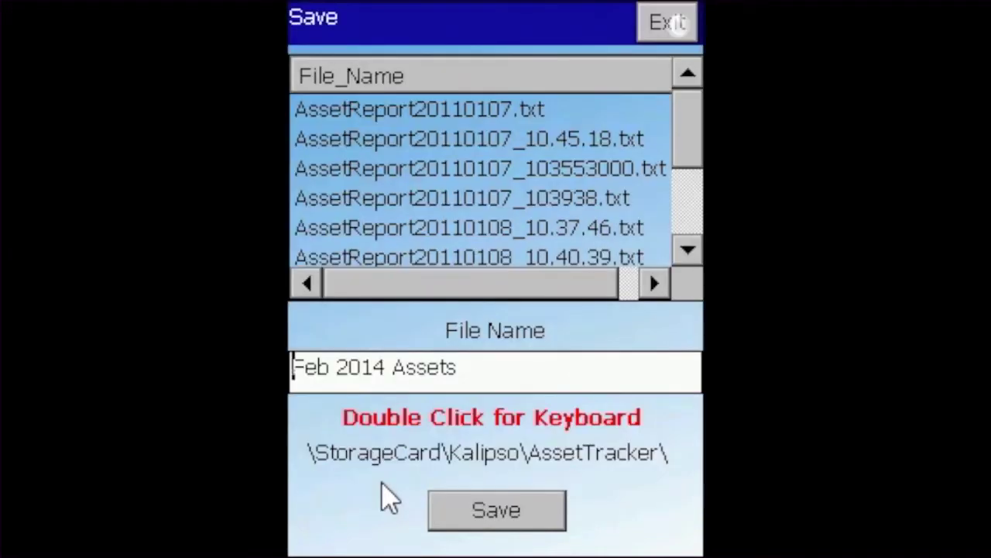
{"action": "left_click", "coordinate": [470, 517]}
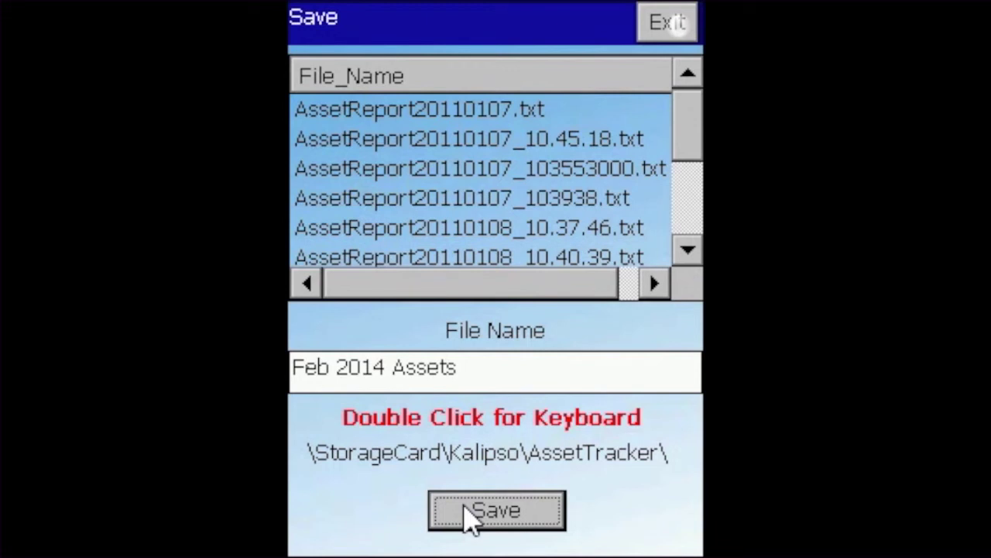
Check the newly saved file in the list, then exit to the main screen.
{"action": "left_click", "coordinate": [688, 249]}
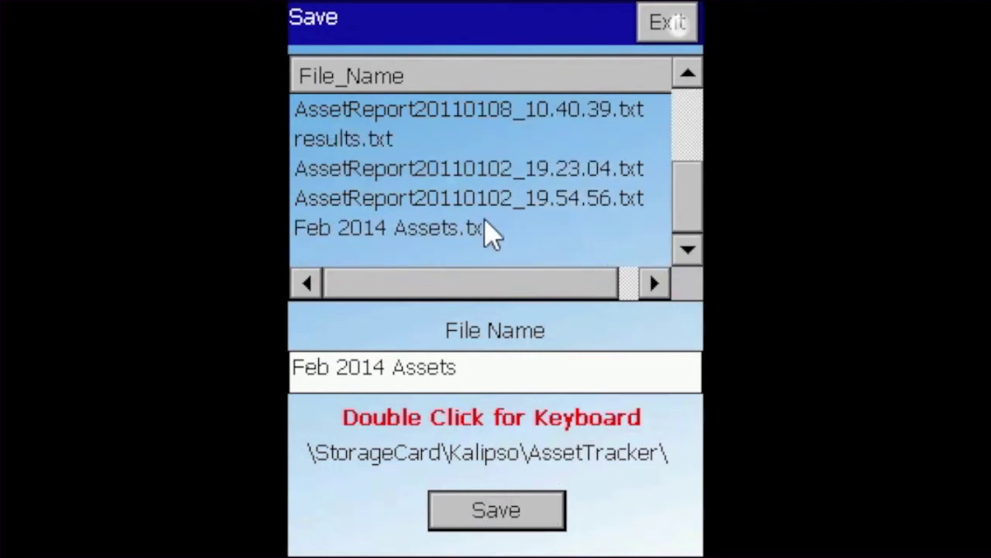
{"action": "left_click", "coordinate": [669, 23]}
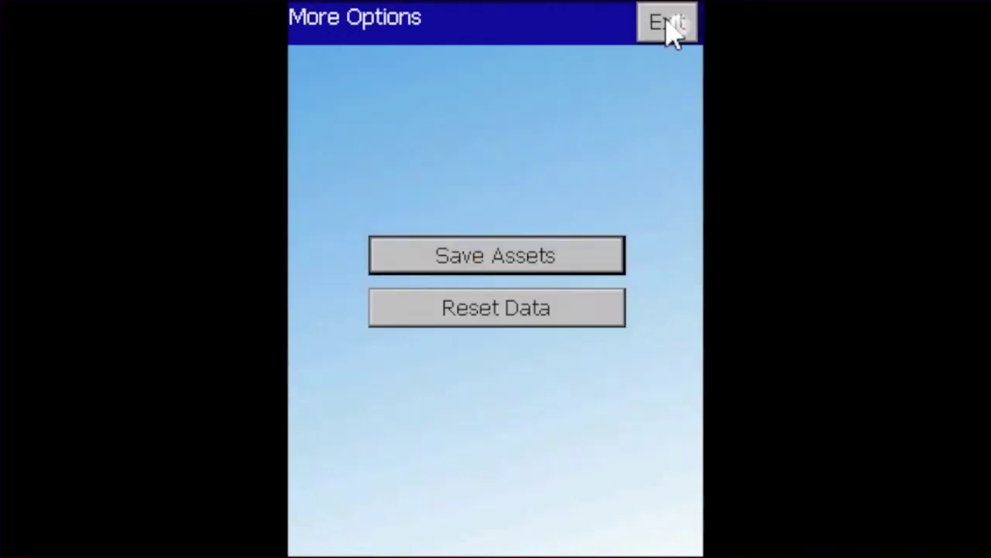
{"action": "left_click", "coordinate": [675, 23]}
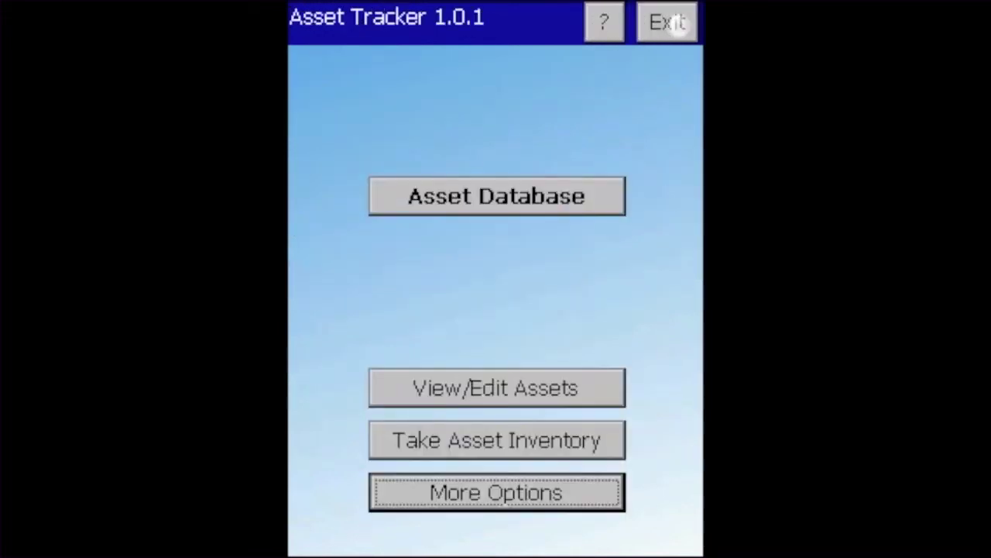
{"action": "left_click", "coordinate": [588, 491]}
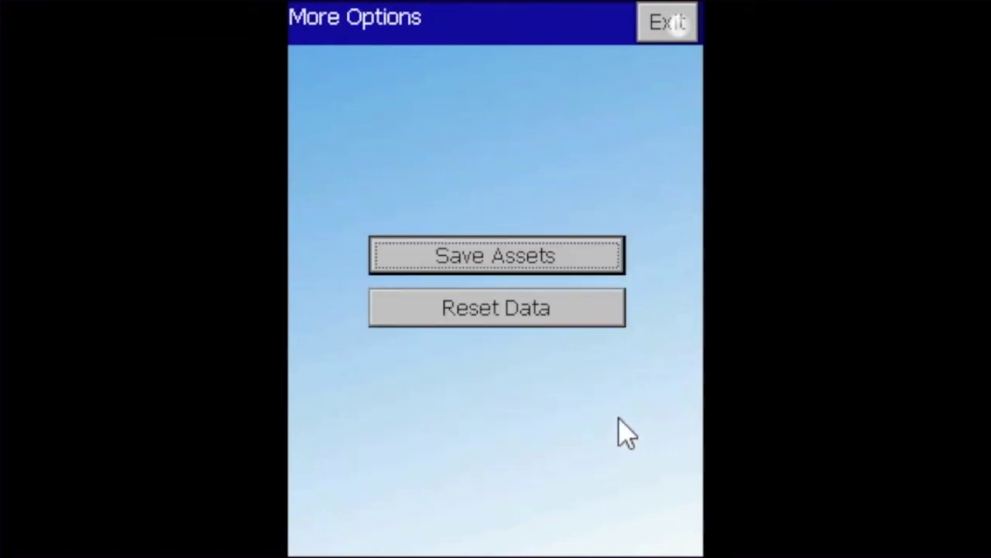
{"action": "left_click", "coordinate": [564, 313]}
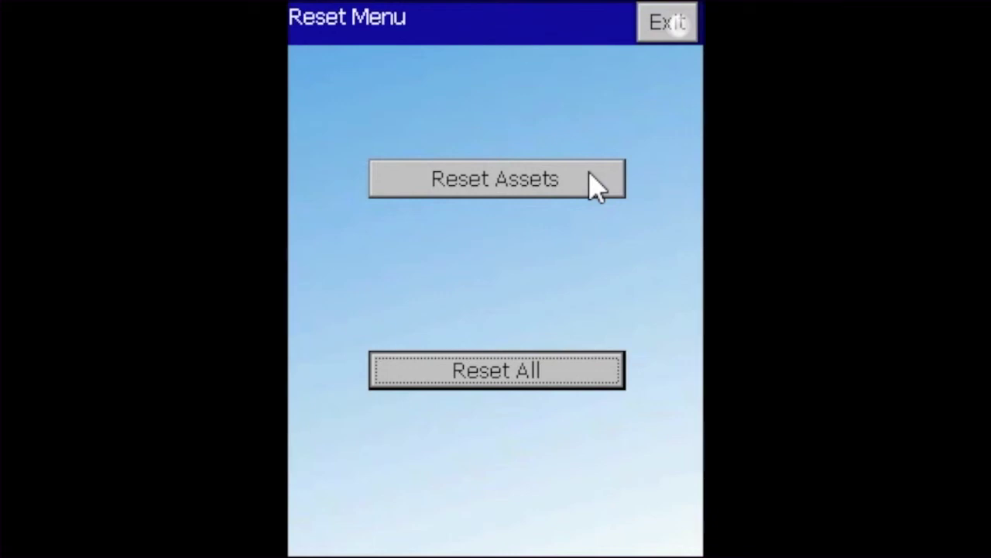
{"action": "left_click", "coordinate": [587, 380]}
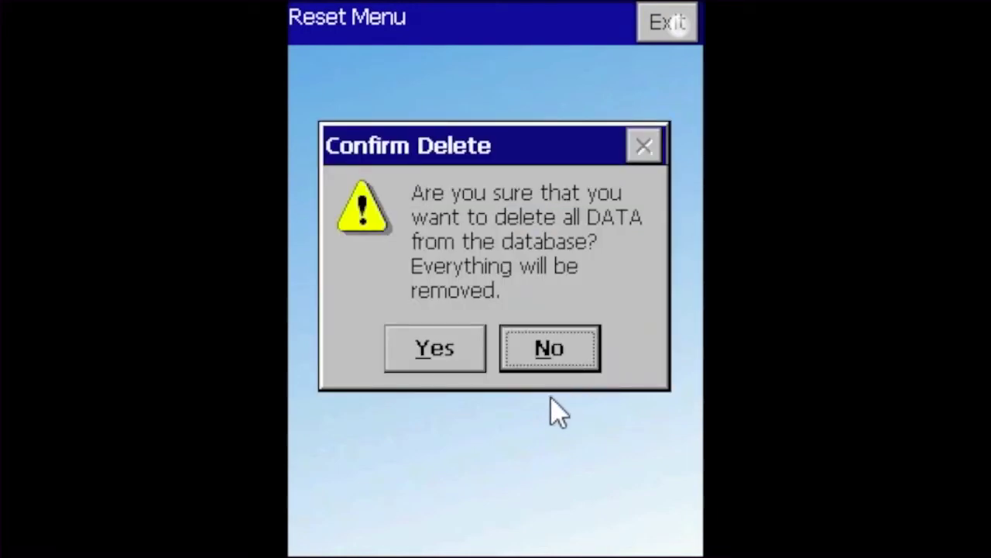
{"action": "left_click", "coordinate": [446, 348]}
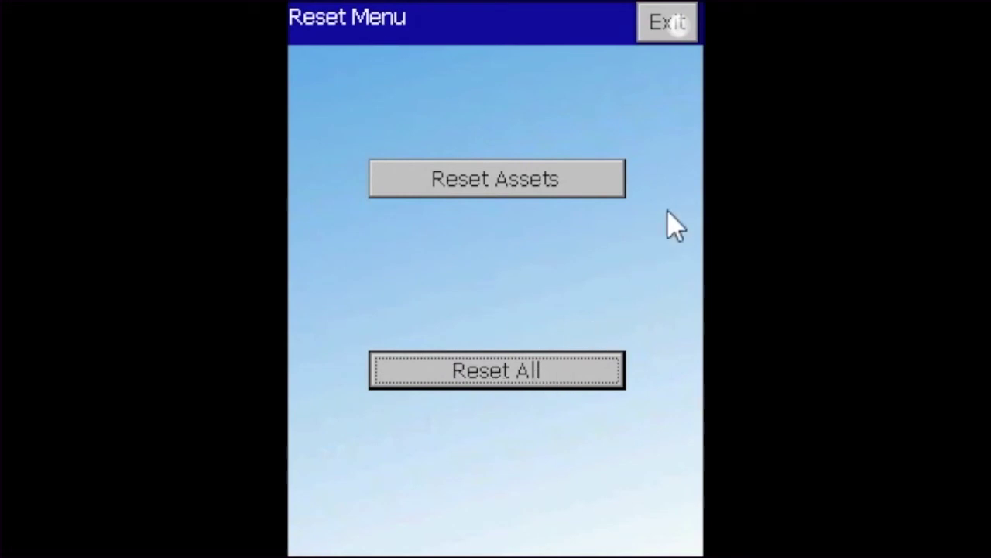
{"action": "left_click", "coordinate": [664, 29]}
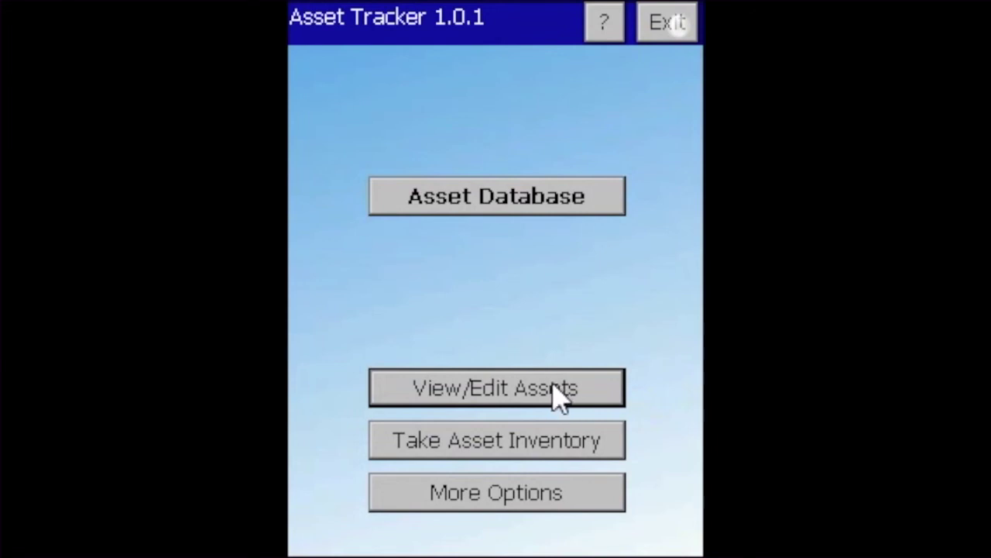
{"action": "left_click", "coordinate": [553, 389]}
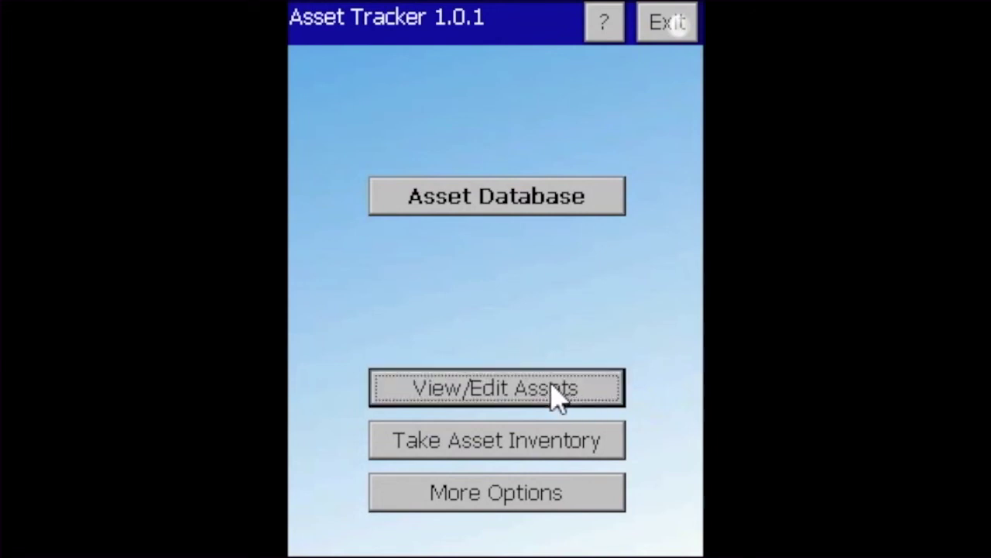
{"action": "left_click_drag", "start_coordinate": [509, 153], "coordinate": [604, 155]}
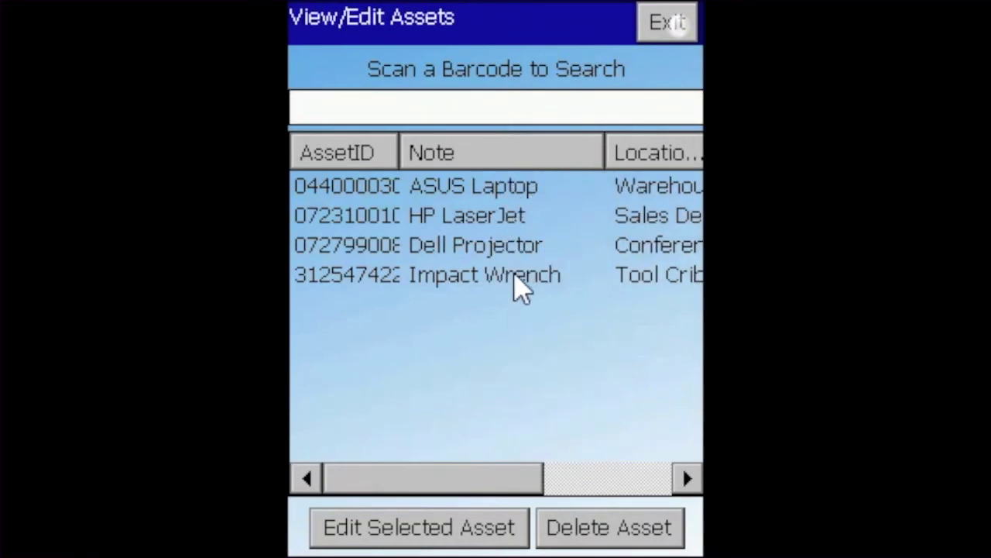
{"action": "left_click", "coordinate": [351, 121]}
{"action": "type", "text": "312547422642"}
{"action": "key", "text": "Return"}
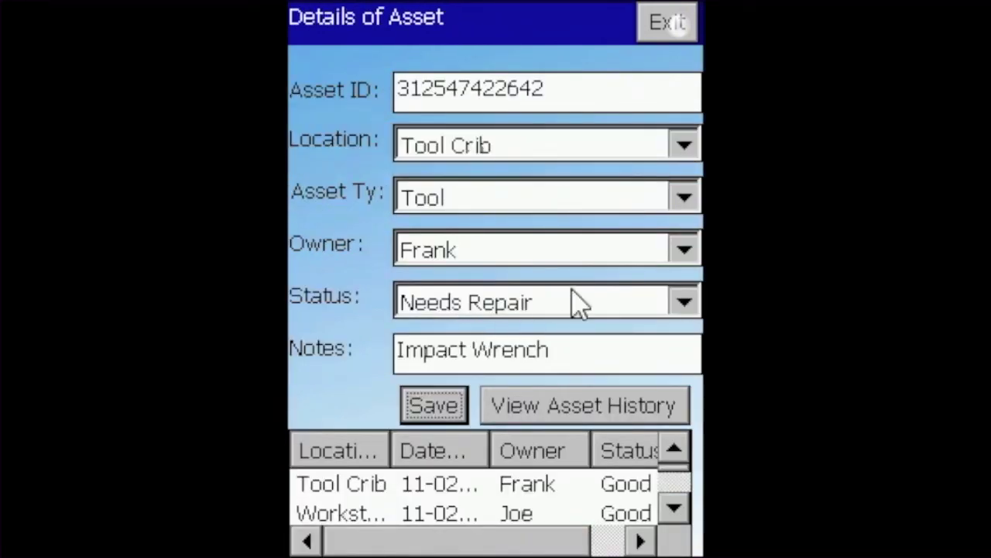
Open the Impact Wrench's asset history and scroll right to its Location, Status and Note columns.
{"action": "left_click", "coordinate": [587, 414]}
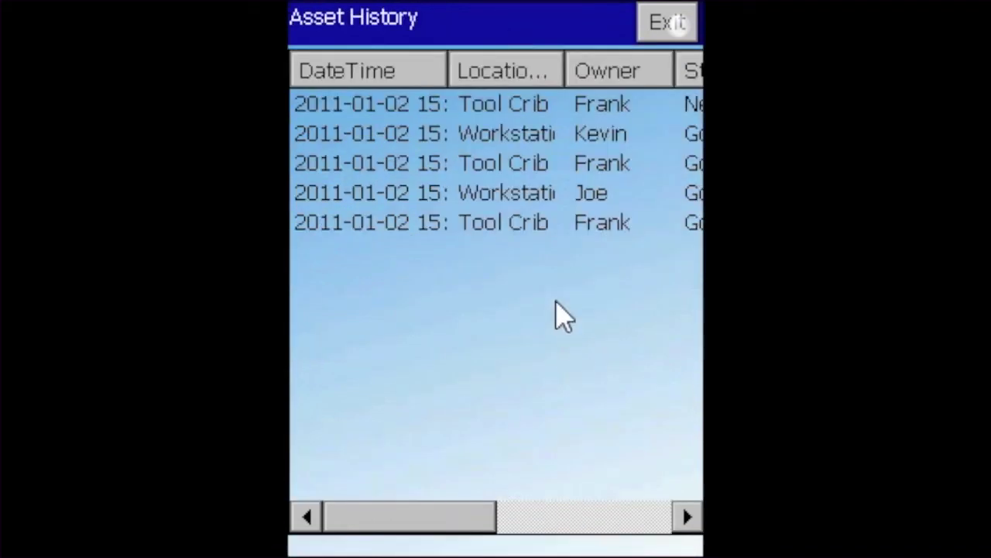
{"action": "mouse_move", "coordinate": [566, 70]}
{"action": "left_mouse_down"}
{"action": "mouse_move", "coordinate": [617, 67]}
{"action": "mouse_move", "coordinate": [616, 77]}
{"action": "left_mouse_up"}
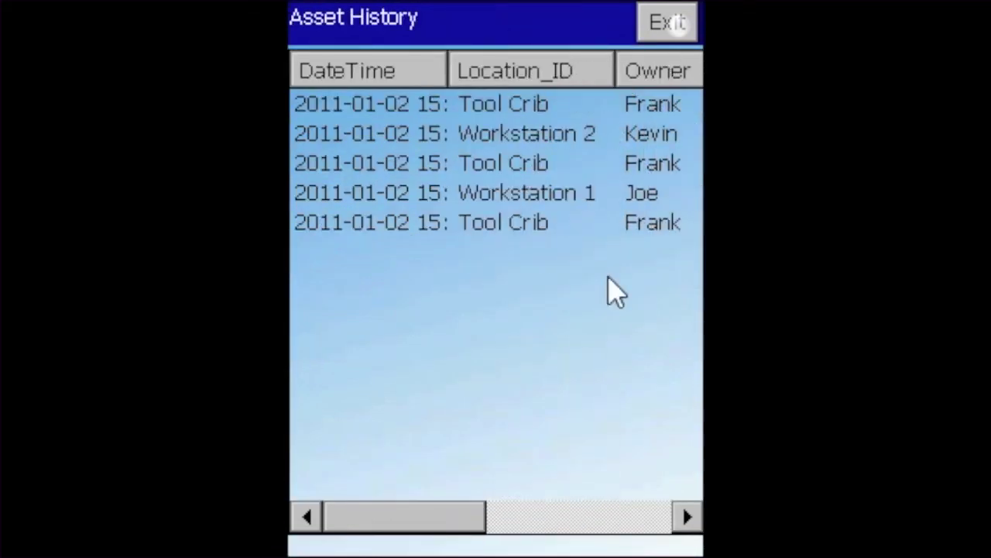
{"action": "left_click", "coordinate": [686, 514]}
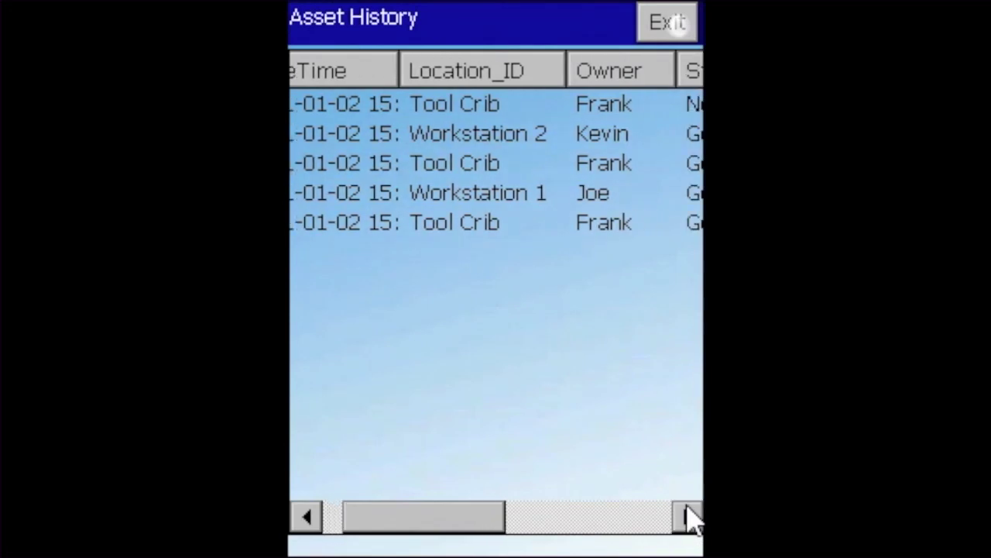
{"action": "left_click", "coordinate": [686, 512]}
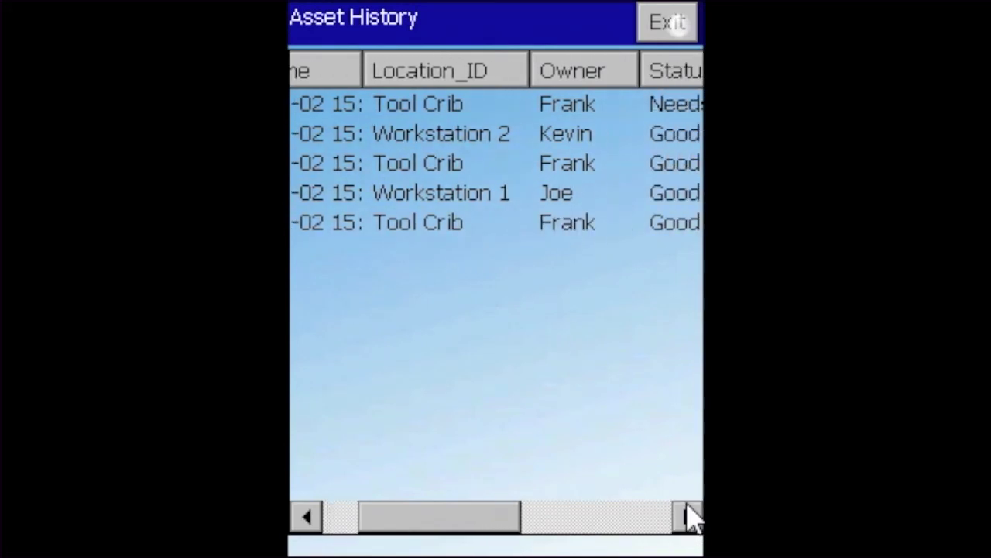
{"action": "left_click", "coordinate": [688, 516]}
{"action": "left_click", "coordinate": [688, 516]}
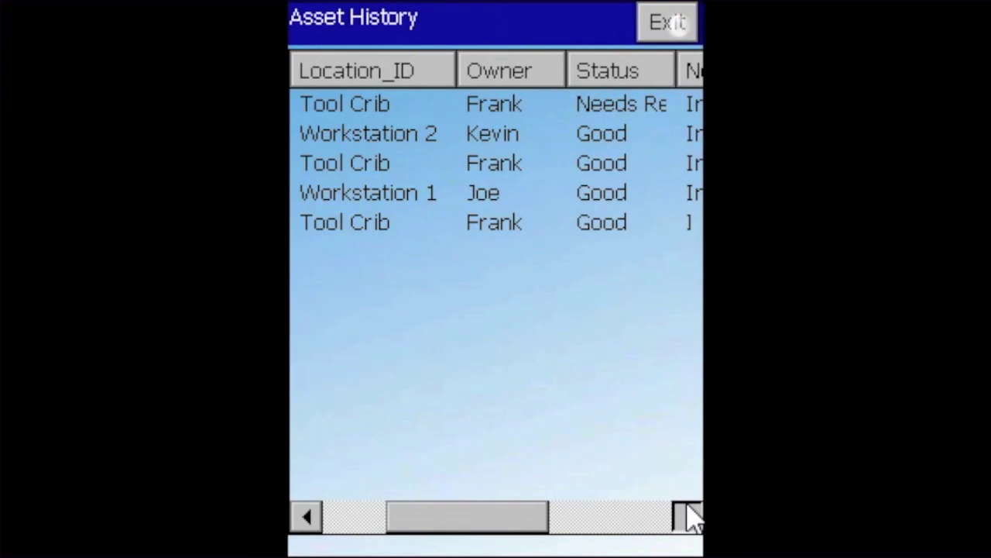